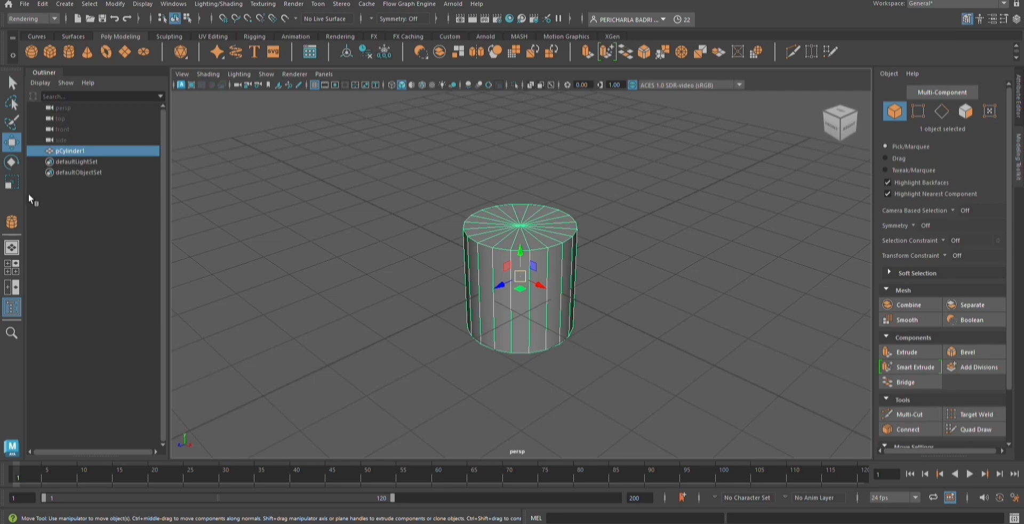
# Scale the cylinder into a narrow, tall body by reducing its overall size and stretching its height, then enlarging it slightly
pyautogui.press('r')
pyautogui.moveTo(523, 279); pyautogui.dragTo(451, 306)
pyautogui.moveTo(522, 258); pyautogui.dragTo(521, 229)
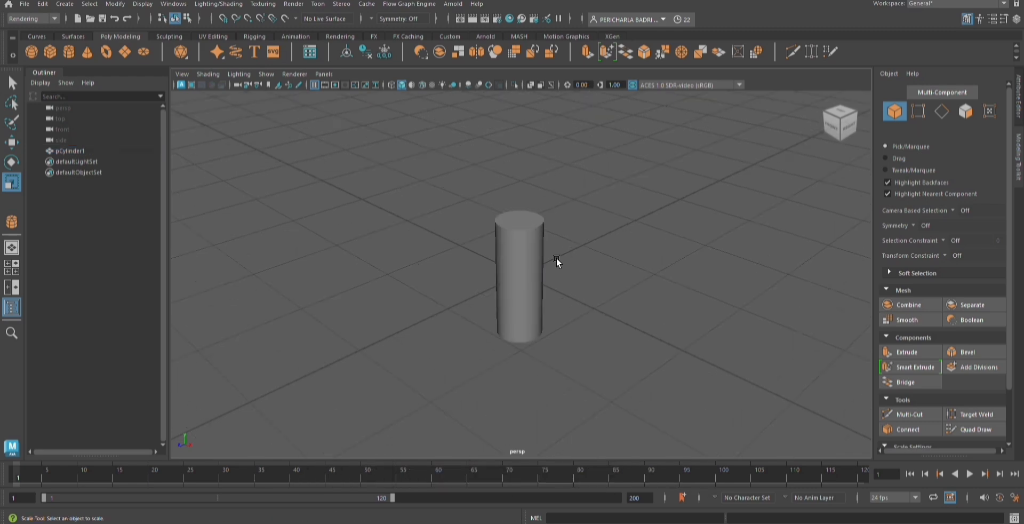
pyautogui.click(522, 283)
pyautogui.moveTo(522, 282); pyautogui.dragTo(517, 256)
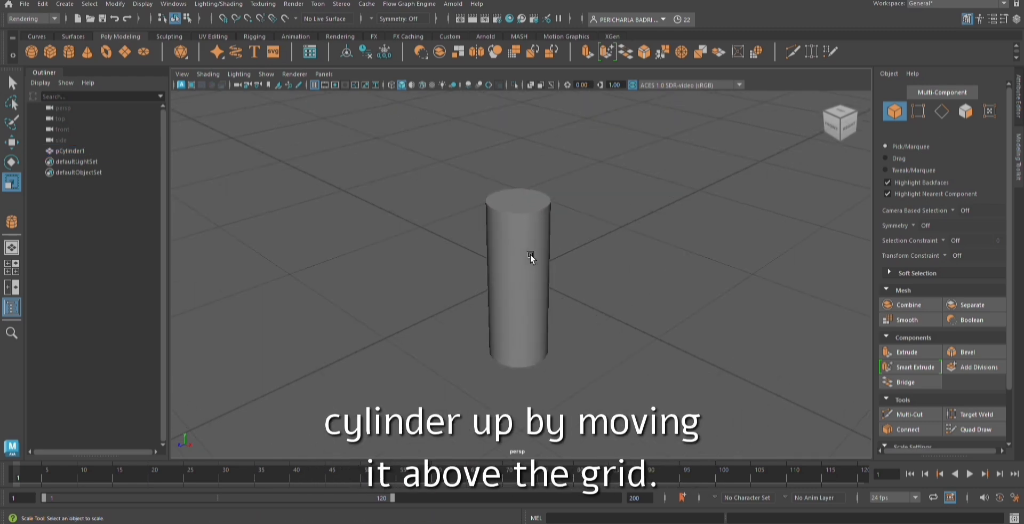
# Move the cylinder straight up so that its base sits above the grid
pyautogui.click(509, 272)
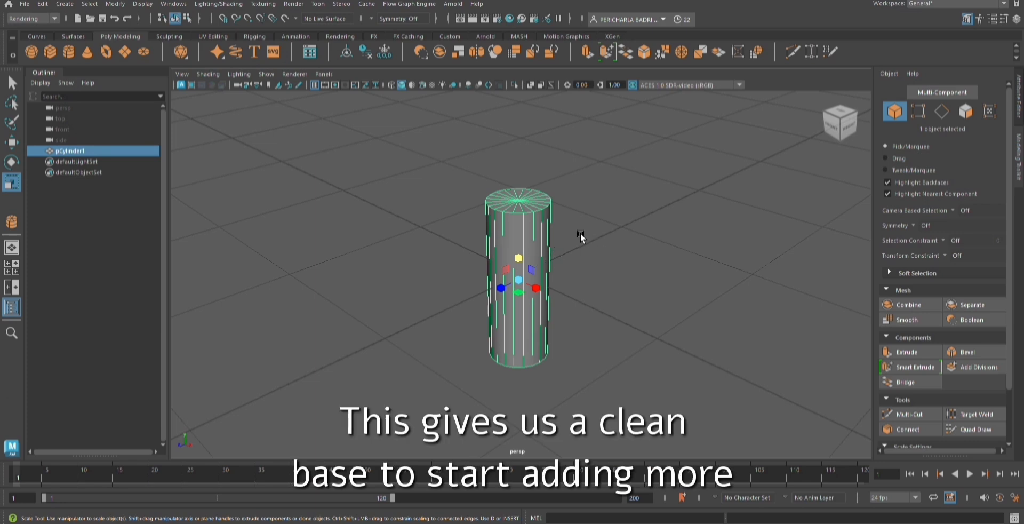
pyautogui.press('w')
pyautogui.moveTo(515, 267); pyautogui.dragTo(516, 131)
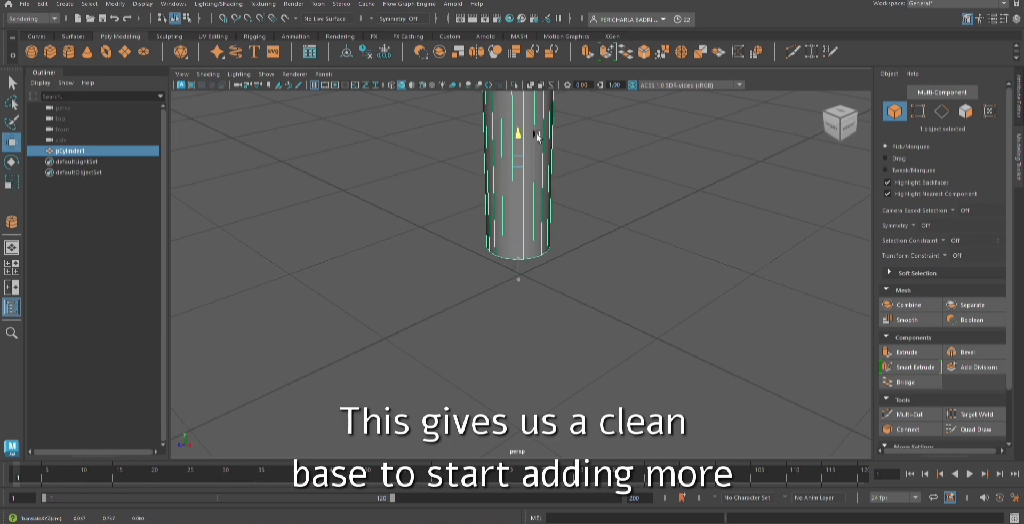
pyautogui.click(662, 234)
# Bevel the cylinder's top and bottom rims with a fraction of 1
pyautogui.keyDown('alt'); pyautogui.moveTo(579, 256); pyautogui.dragTo(523, 229); pyautogui.keyUp('alt')
pyautogui.click(521, 215)
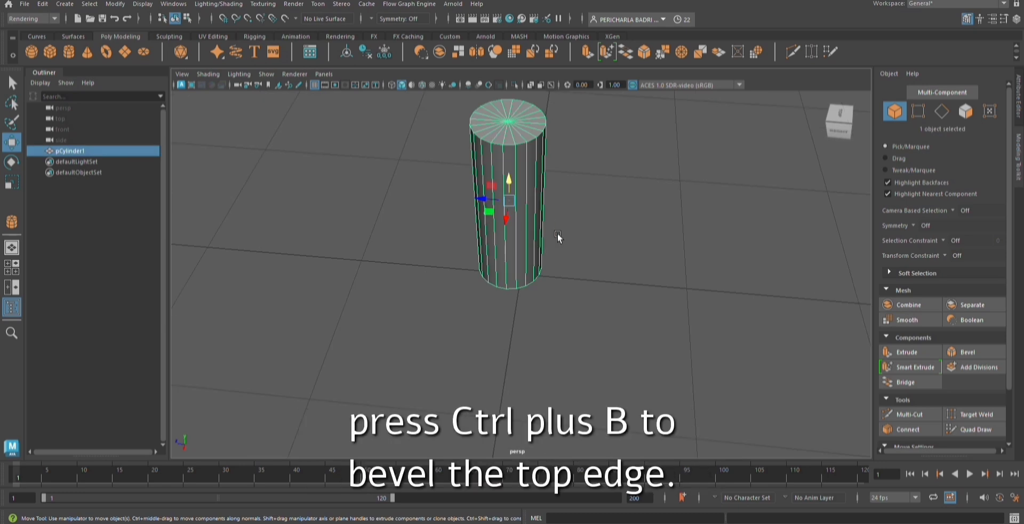
pyautogui.hotkey('ctrl', 'b')
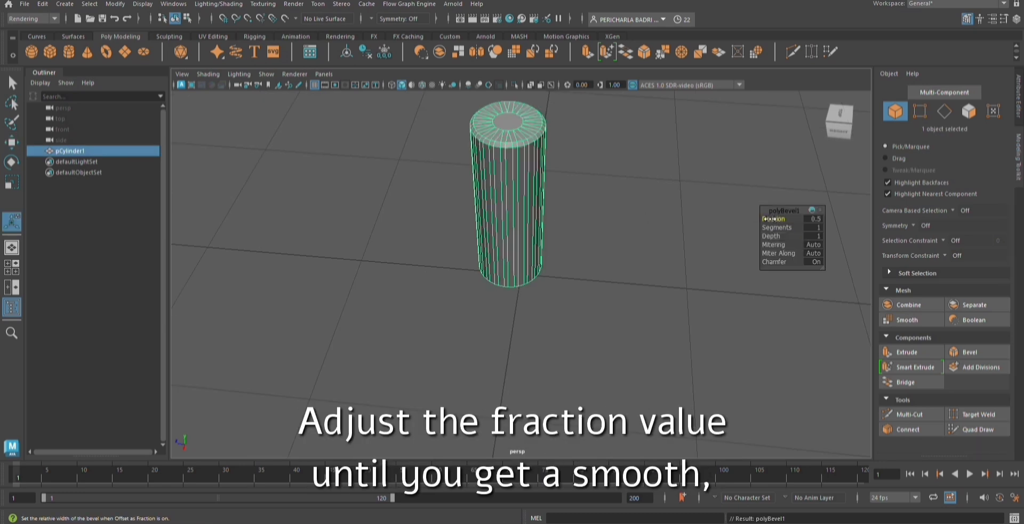
pyautogui.moveTo(767, 218); pyautogui.dragTo(771, 213, button='middle')
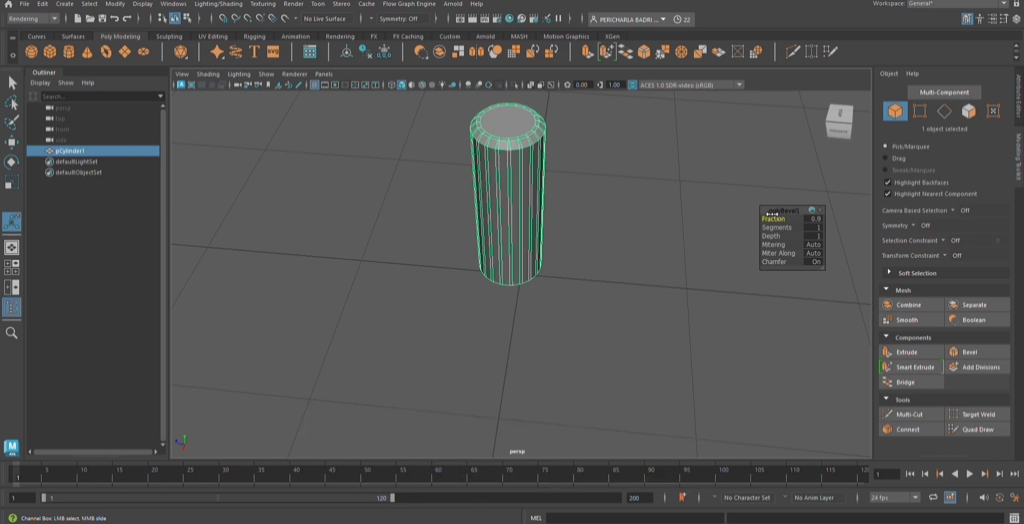
pyautogui.click(596, 286)
pyautogui.keyDown('alt'); pyautogui.moveTo(596, 286); pyautogui.dragTo(559, 228); pyautogui.keyUp('alt')
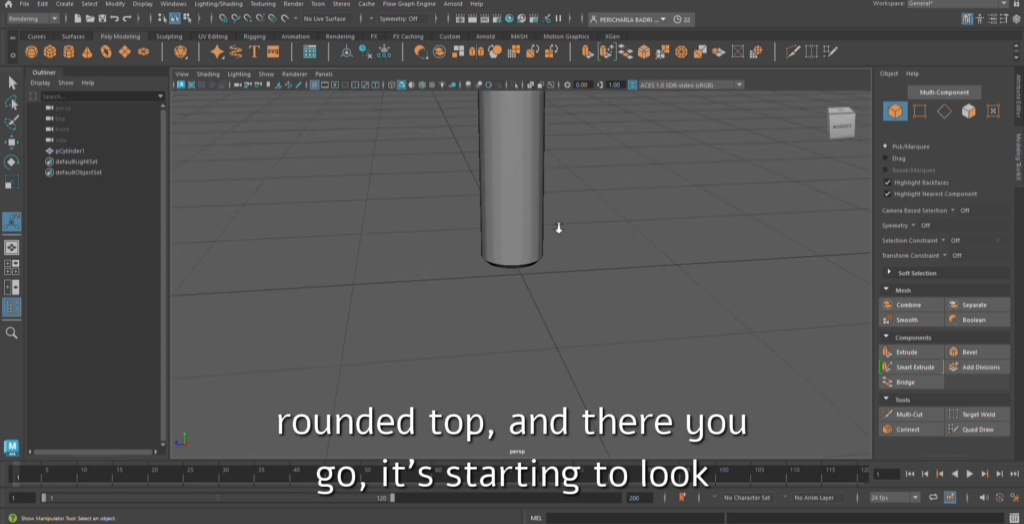
pyautogui.scroll(-2, 558, 228)
pyautogui.click(528, 213)
pyautogui.click(616, 196)
pyautogui.scroll(2, 529, 181)
pyautogui.scroll(-2, 529, 180)
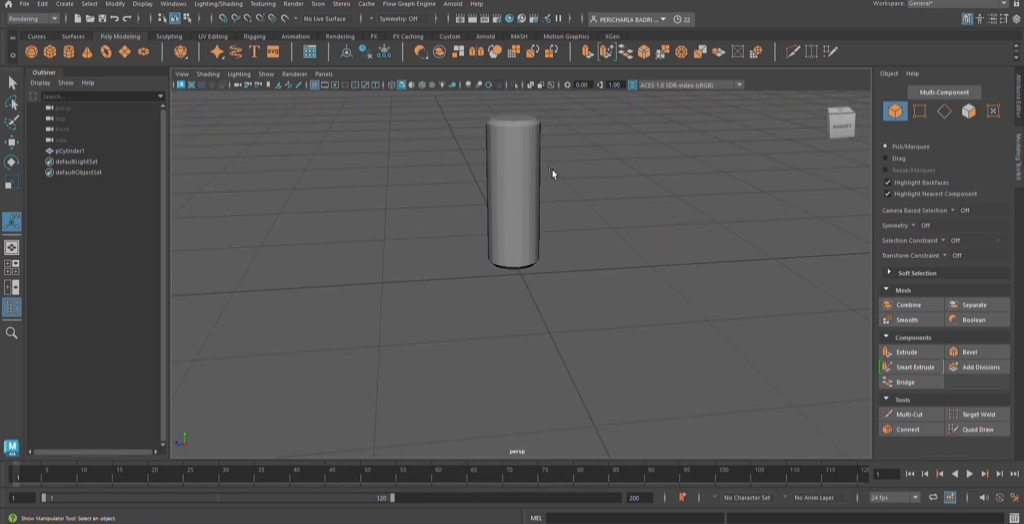
# Select the cylinder's flat top face and scale it inward to a smaller, neck-sized circle
pyautogui.keyDown('alt'); pyautogui.moveTo(551, 169); pyautogui.dragTo(600, 175); pyautogui.keyUp('alt')
pyautogui.click(526, 169)
pyautogui.rightClick(572, 155)
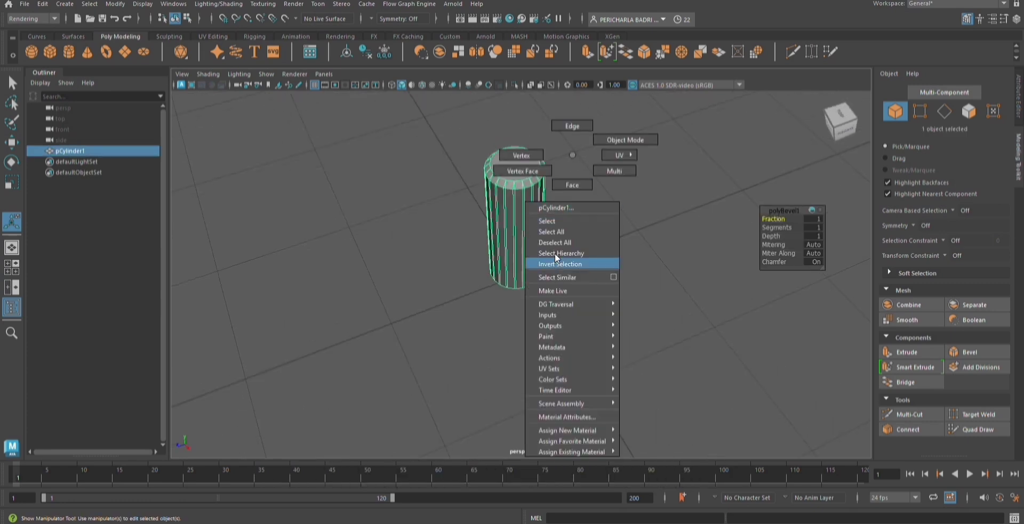
pyautogui.click(571, 186)
pyautogui.click(525, 164)
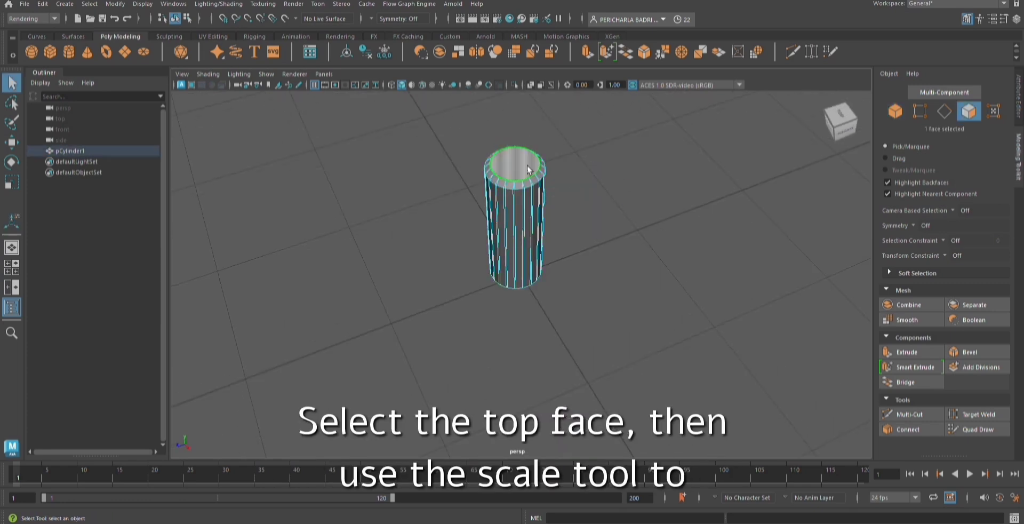
pyautogui.click(10, 182)
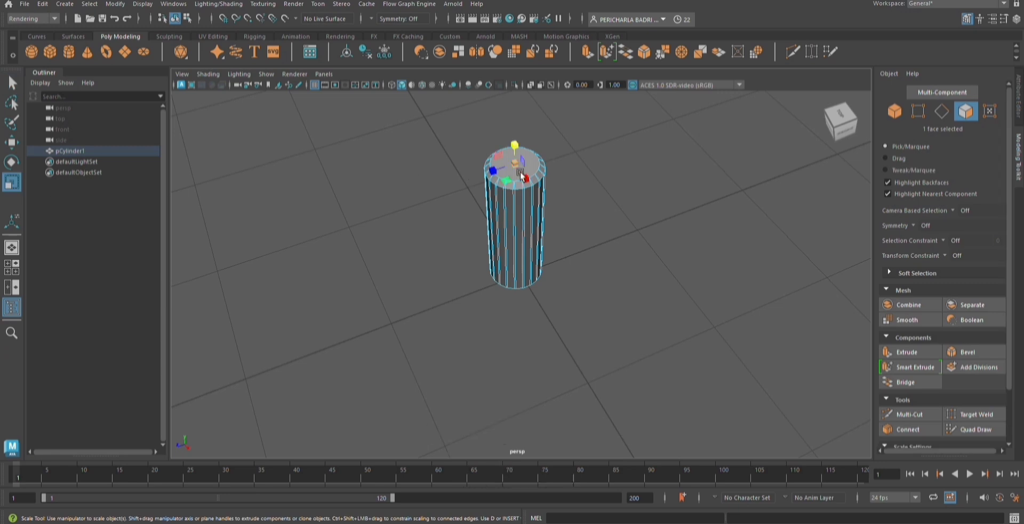
pyautogui.moveTo(515, 165); pyautogui.dragTo(497, 165)
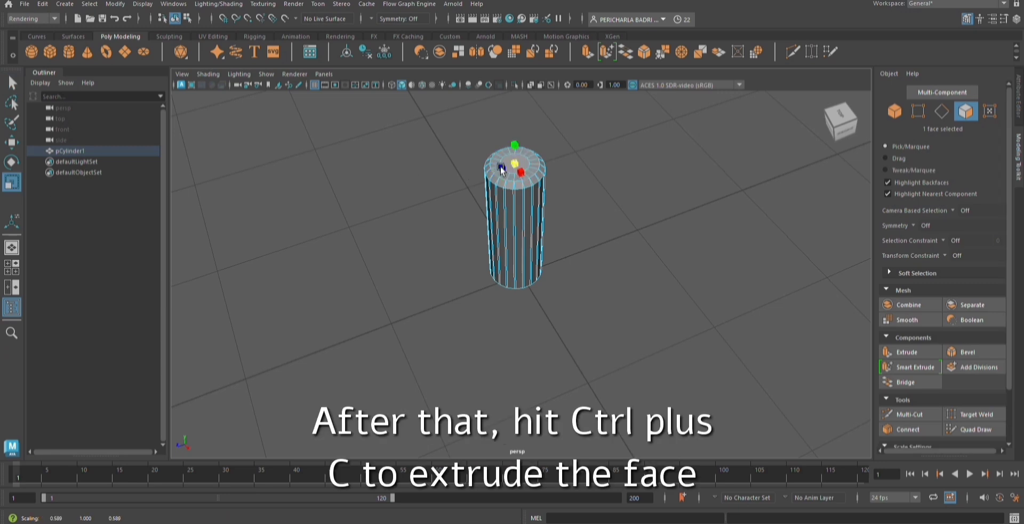
pyautogui.moveTo(498, 167); pyautogui.dragTo(498, 166)
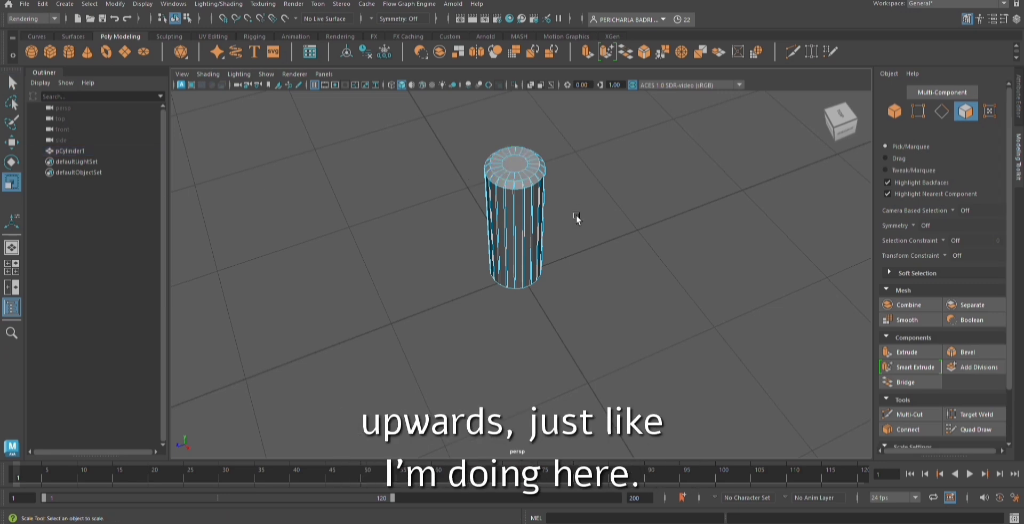
# Extrude the small top face upward to form a short neck on the extinguisher body
pyautogui.moveTo(577, 218)
pyautogui.keyDown('alt'); pyautogui.mouseDown()
pyautogui.moveTo(578, 198)
pyautogui.moveTo(582, 224)
pyautogui.mouseUp(); pyautogui.keyUp('alt')
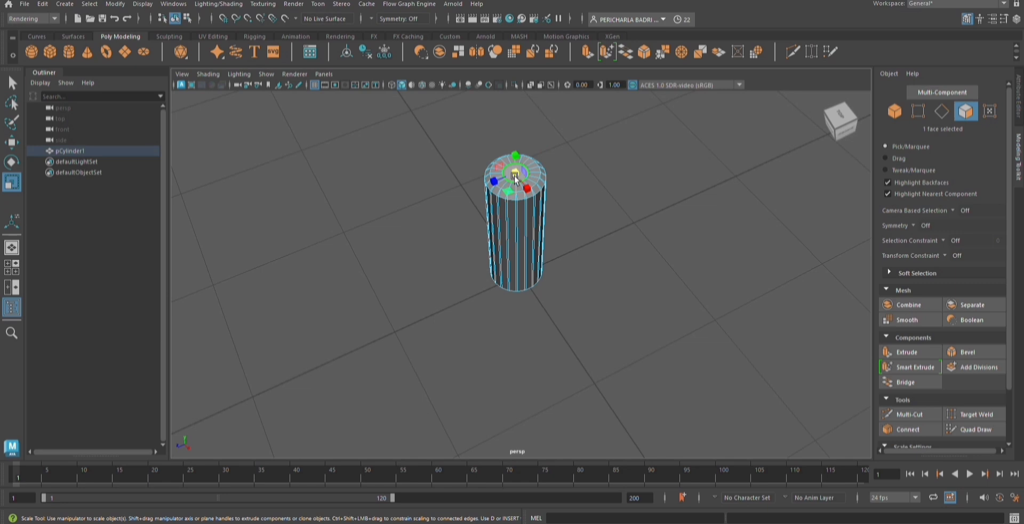
pyautogui.hotkey('ctrl', 'e')
pyautogui.moveTo(513, 164); pyautogui.dragTo(513, 151)
pyautogui.click(581, 188)
pyautogui.keyDown('alt'); pyautogui.moveTo(576, 226); pyautogui.dragTo(574, 183); pyautogui.keyUp('alt')
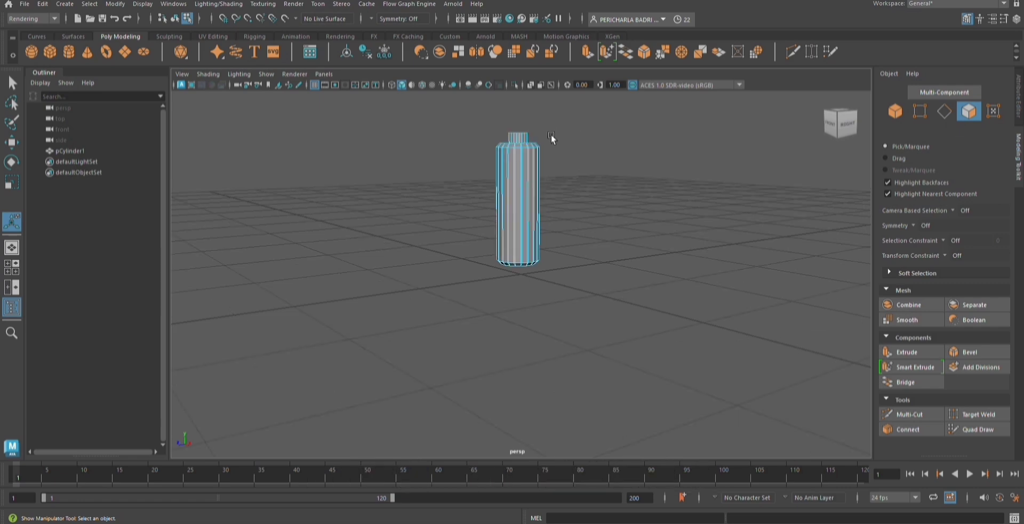
# Create a small flat cylinder for the pressure gauge and position it at the neck on top of the body
pyautogui.keyDown('alt'); pyautogui.moveTo(562, 148); pyautogui.dragTo(566, 164); pyautogui.keyUp('alt')
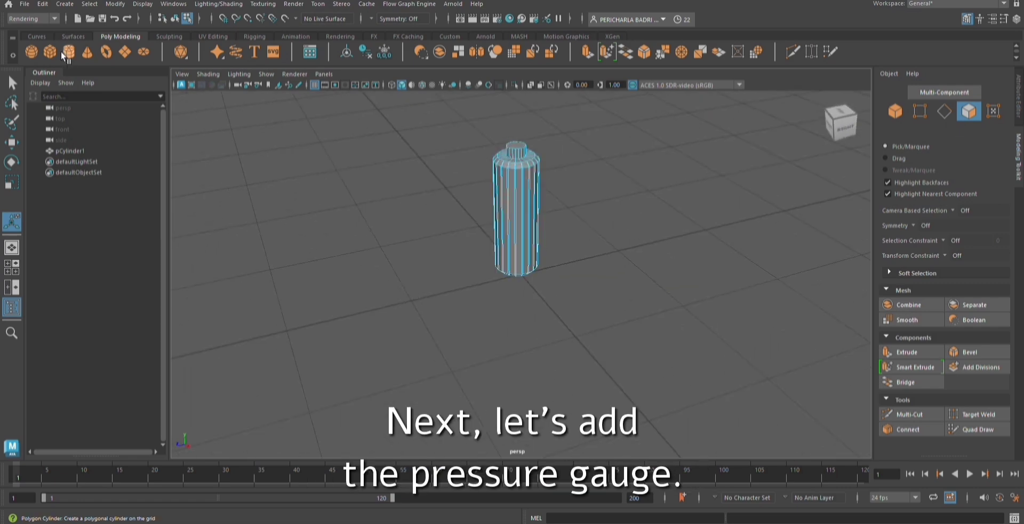
pyautogui.click(68, 51)
pyautogui.moveTo(358, 292); pyautogui.dragTo(373, 82)
pyautogui.click(12, 143)
pyautogui.moveTo(300, 111); pyautogui.dragTo(472, 138)
pyautogui.moveTo(499, 96); pyautogui.dragTo(532, 152)
pyautogui.moveTo(543, 95); pyautogui.dragTo(544, 132)
pyautogui.keyDown('alt'); pyautogui.moveTo(603, 175); pyautogui.dragTo(367, 136); pyautogui.keyUp('alt')
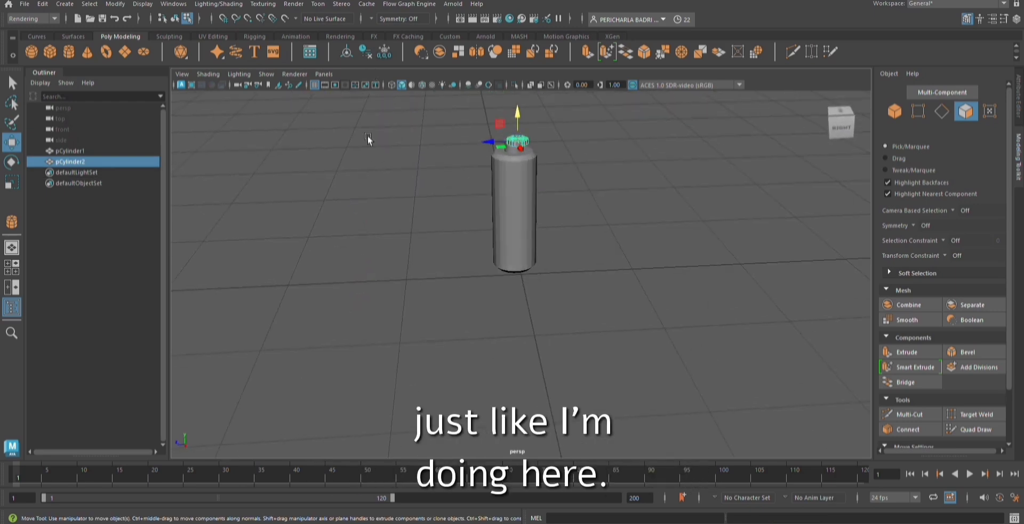
# Rotate the gauge cylinder about 90° so that its round face stands upright
pyautogui.click(11, 162)
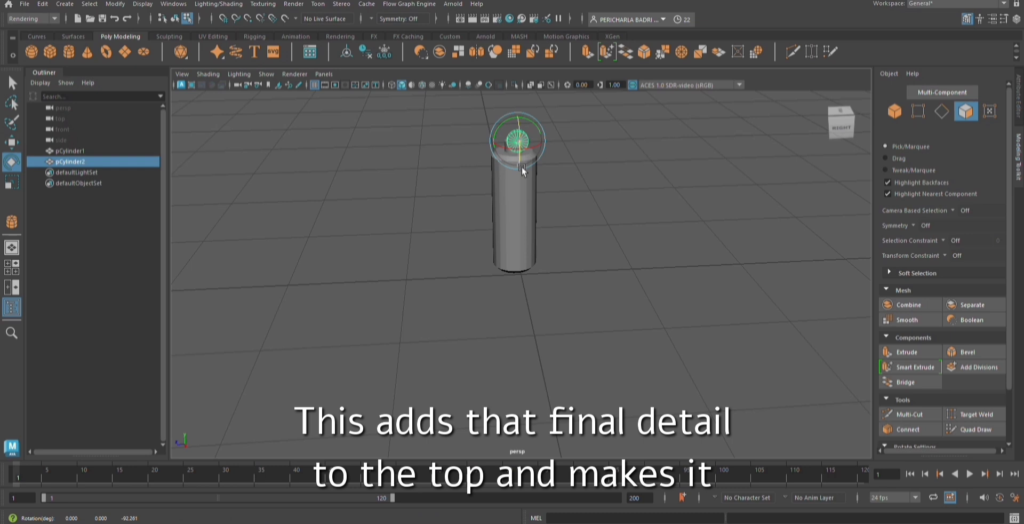
pyautogui.click(573, 169)
pyautogui.keyDown('alt'); pyautogui.moveTo(551, 159); pyautogui.dragTo(578, 139); pyautogui.keyUp('alt')
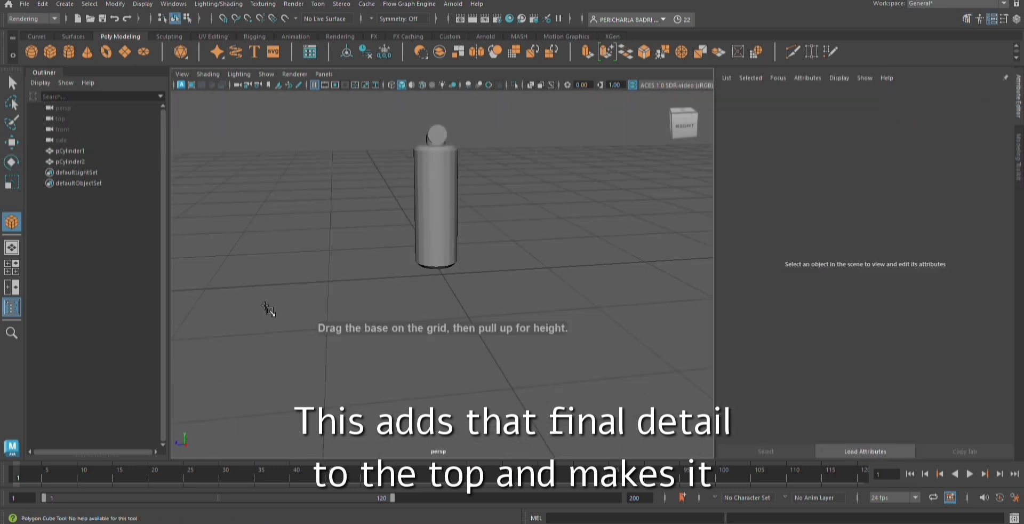
# Create a thin rectangular cube for the handle and place it beside the gauge, level with the neck
pyautogui.moveTo(266, 306)
pyautogui.mouseDown()
pyautogui.moveTo(303, 312)
pyautogui.moveTo(269, 92)
pyautogui.moveTo(392, 133)
pyautogui.mouseUp()
pyautogui.keyDown('alt'); pyautogui.moveTo(427, 212); pyautogui.dragTo(583, 219); pyautogui.keyUp('alt')
pyautogui.moveTo(446, 101); pyautogui.dragTo(447, 122)
pyautogui.keyDown('alt'); pyautogui.moveTo(521, 183); pyautogui.dragTo(376, 171); pyautogui.keyUp('alt')
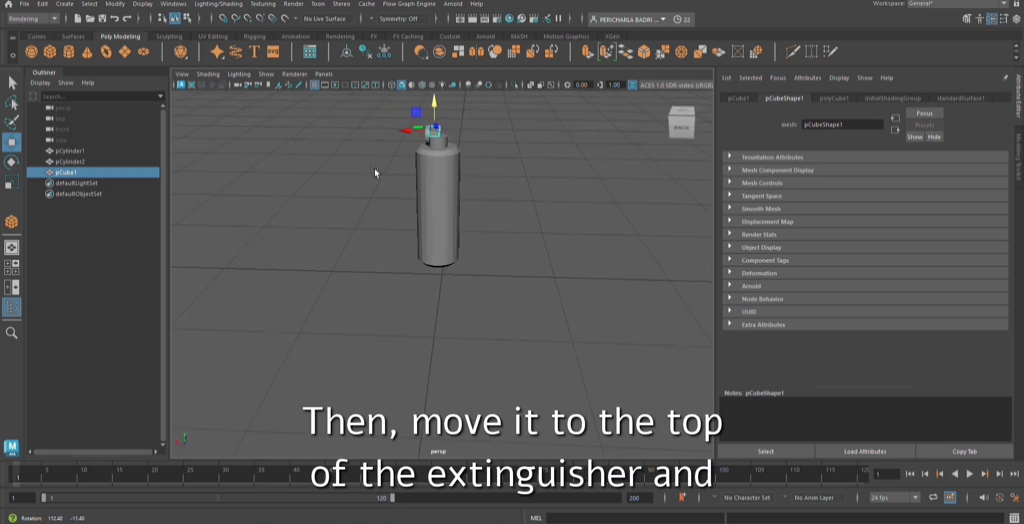
pyautogui.keyDown('alt'); pyautogui.moveTo(409, 140); pyautogui.dragTo(487, 162); pyautogui.keyUp('alt')
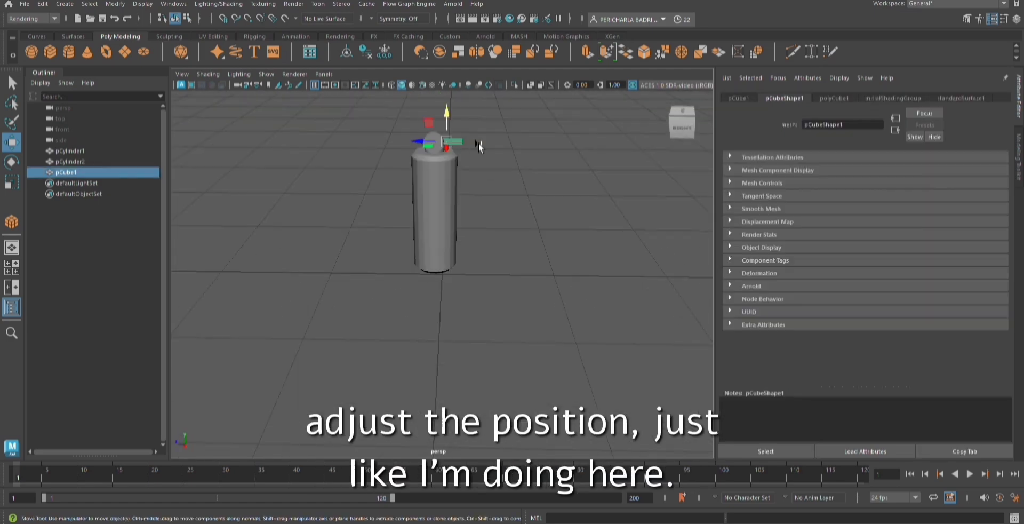
# Duplicate the handle cube and raise one of the two pieces slightly above the other
pyautogui.hotkey('ctrl', 'd')
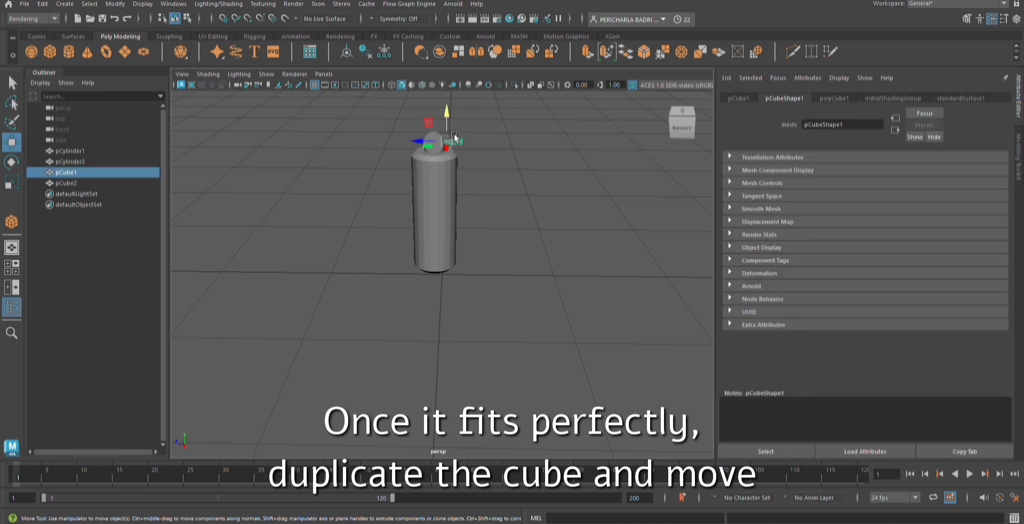
pyautogui.moveTo(447, 114); pyautogui.dragTo(448, 107)
pyautogui.scroll(6, 486, 152)
pyautogui.keyDown('alt'); pyautogui.moveTo(514, 160); pyautogui.dragTo(507, 197); pyautogui.keyUp('alt')
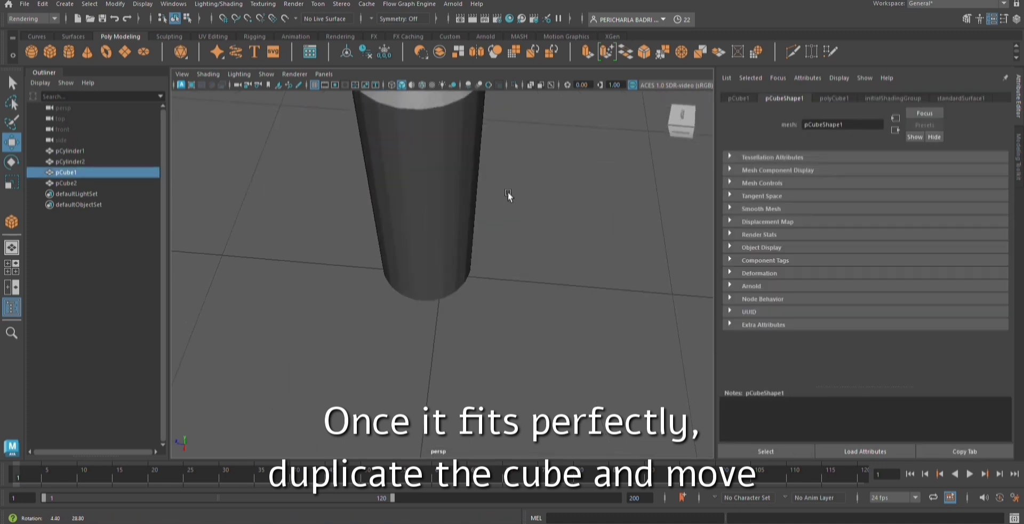
pyautogui.keyDown('alt'); pyautogui.moveTo(480, 181); pyautogui.dragTo(467, 306, button='middle'); pyautogui.keyUp('alt')
pyautogui.moveTo(506, 223)
pyautogui.keyDown('alt'); pyautogui.mouseDown()
pyautogui.moveTo(457, 227)
pyautogui.moveTo(496, 231)
pyautogui.moveTo(496, 222)
pyautogui.mouseUp(); pyautogui.keyUp('alt')
# Rotate the upper handle piece so that its outer end tilts upward, away from the lower piece
pyautogui.click(11, 162)
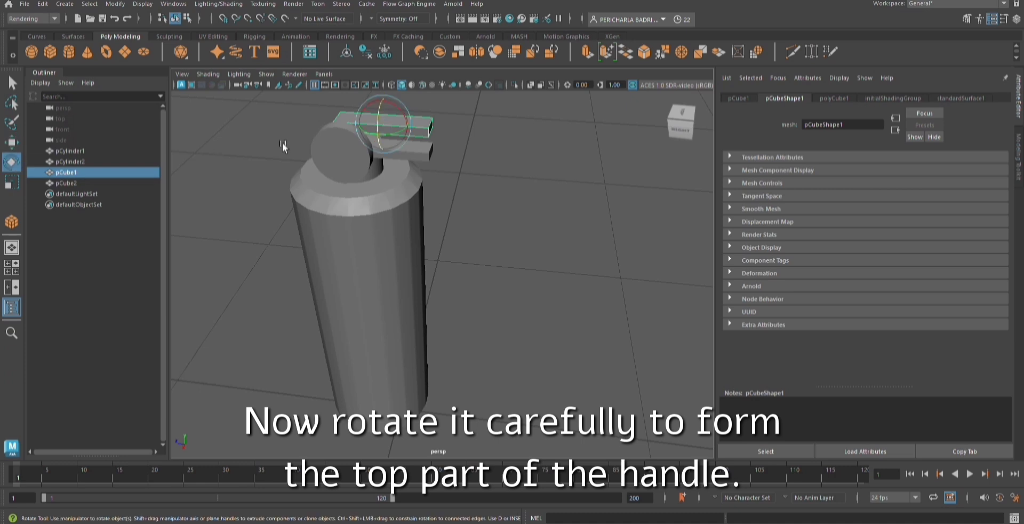
pyautogui.moveTo(408, 117); pyautogui.dragTo(406, 103)
pyautogui.click(484, 155)
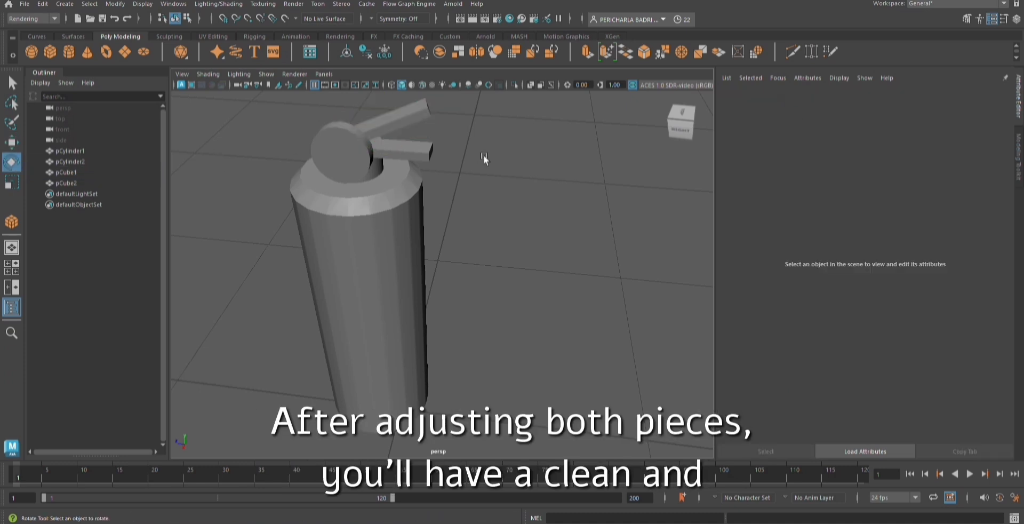
# Insert an edge loop across the tilted upper handle piece near its outer end
pyautogui.keyDown('alt'); pyautogui.moveTo(484, 155); pyautogui.dragTo(363, 234); pyautogui.keyUp('alt')
pyautogui.click(379, 219)
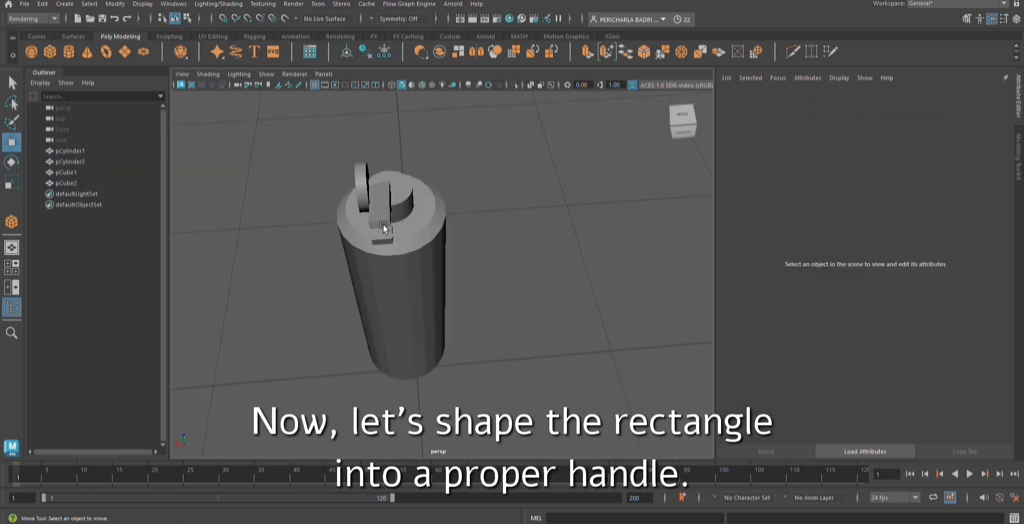
pyautogui.click(384, 228)
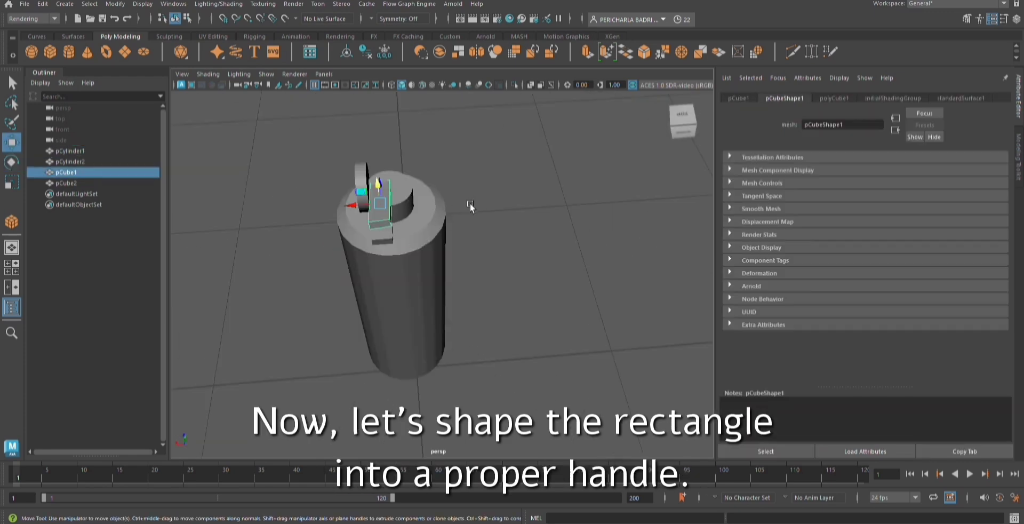
pyautogui.keyDown('shift'); pyautogui.moveTo(411, 218); pyautogui.dragTo(377, 187, button='right'); pyautogui.keyUp('shift')
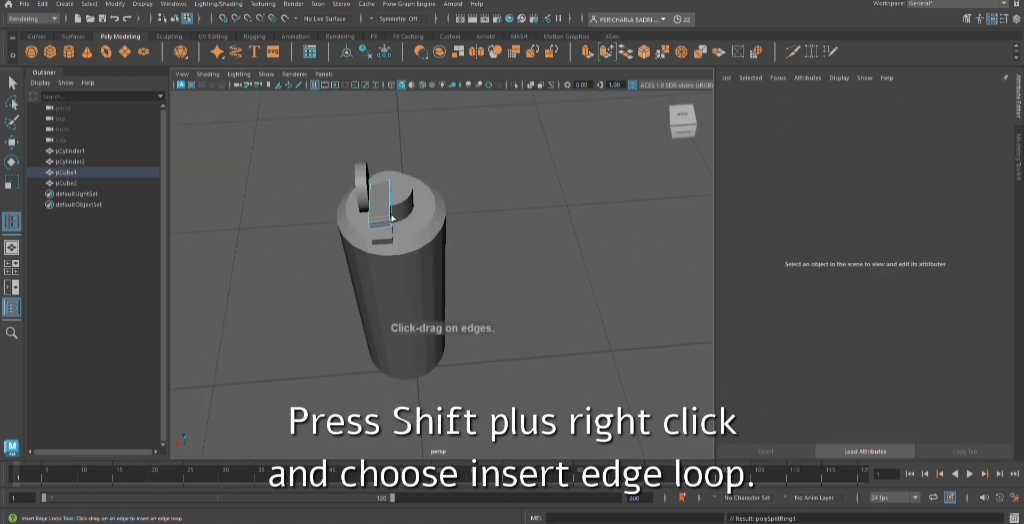
pyautogui.click(490, 225)
pyautogui.click(16, 88)
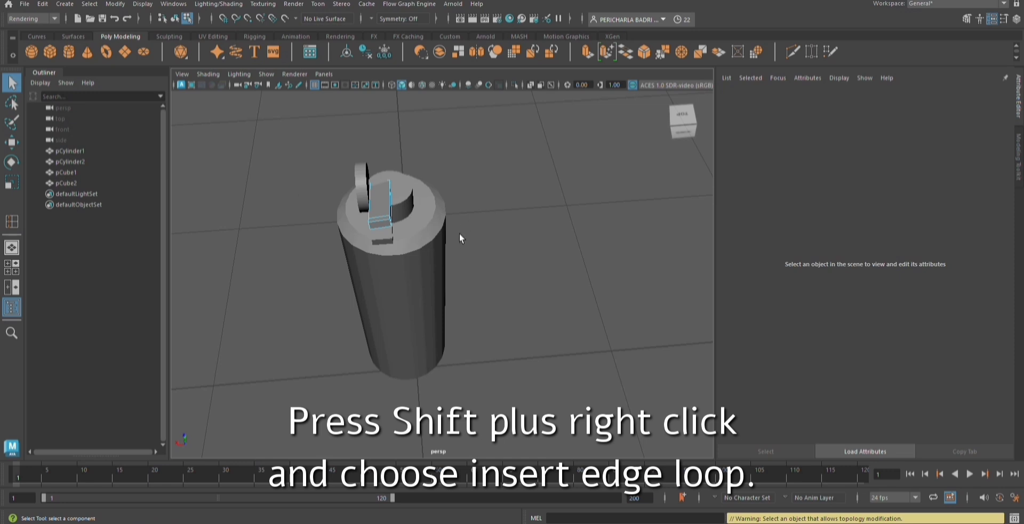
# Extrude the underside face of the upper handle's end section downward by about 0.018
pyautogui.keyDown('alt'); pyautogui.moveTo(462, 239); pyautogui.dragTo(556, 230); pyautogui.keyUp('alt')
pyautogui.scroll(5, 518, 221)
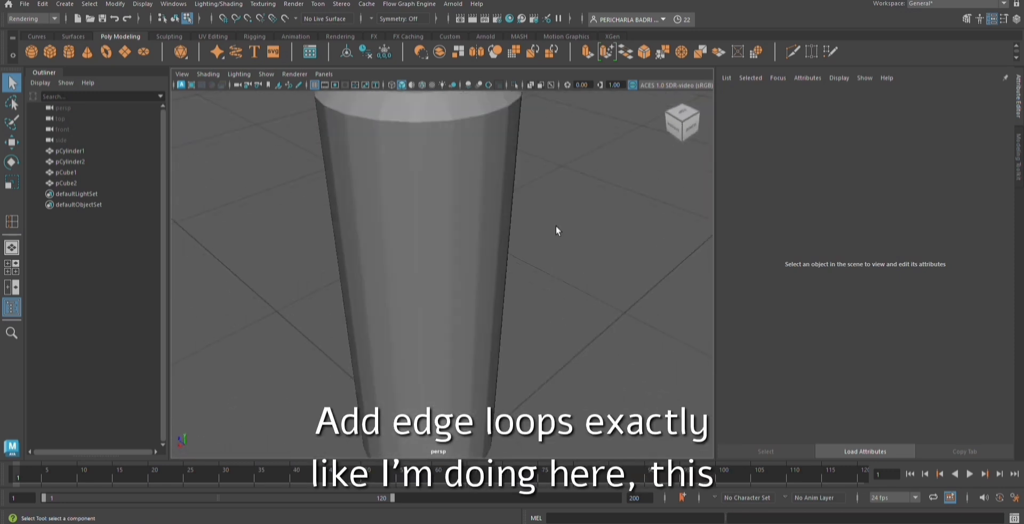
pyautogui.keyDown('alt'); pyautogui.moveTo(556, 227); pyautogui.dragTo(503, 317, button='middle'); pyautogui.keyUp('alt')
pyautogui.keyDown('alt'); pyautogui.moveTo(504, 317); pyautogui.dragTo(501, 292); pyautogui.keyUp('alt')
pyautogui.keyDown('alt'); pyautogui.moveTo(500, 292); pyautogui.dragTo(480, 394, button='middle'); pyautogui.keyUp('alt')
pyautogui.keyDown('alt'); pyautogui.moveTo(453, 307); pyautogui.dragTo(474, 305); pyautogui.keyUp('alt')
pyautogui.moveTo(447, 151); pyautogui.dragTo(512, 198, button='right')
pyautogui.hotkey('ctrl', 'e')
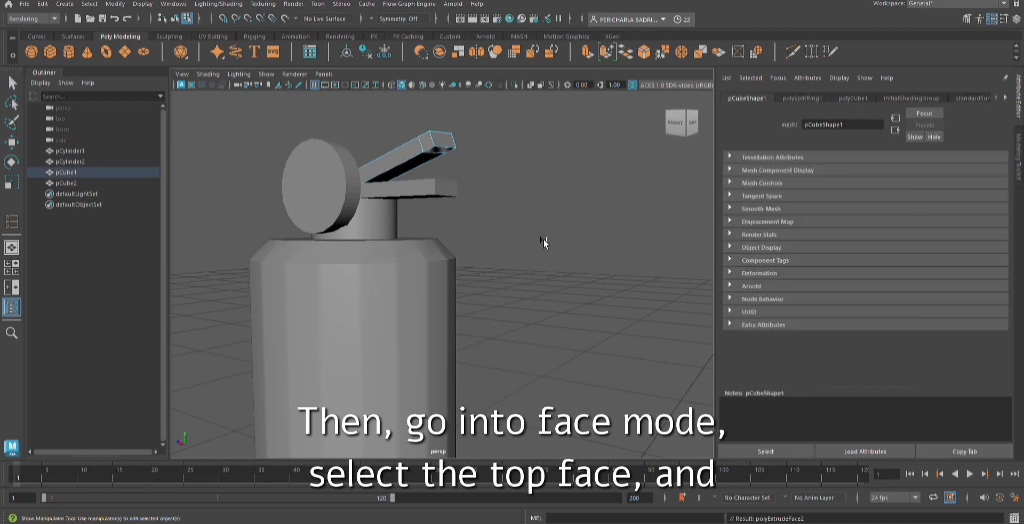
pyautogui.moveTo(444, 165); pyautogui.dragTo(448, 178)
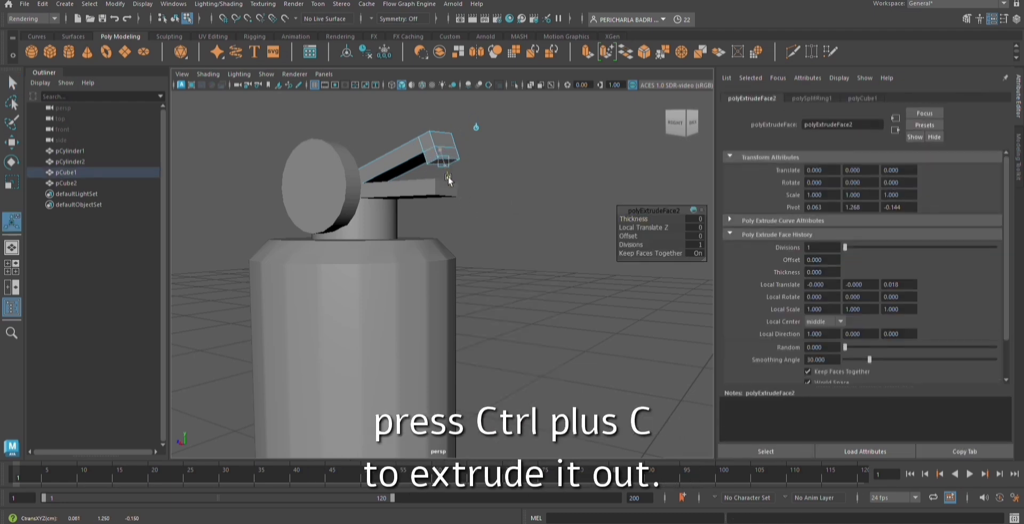
pyautogui.click(526, 193)
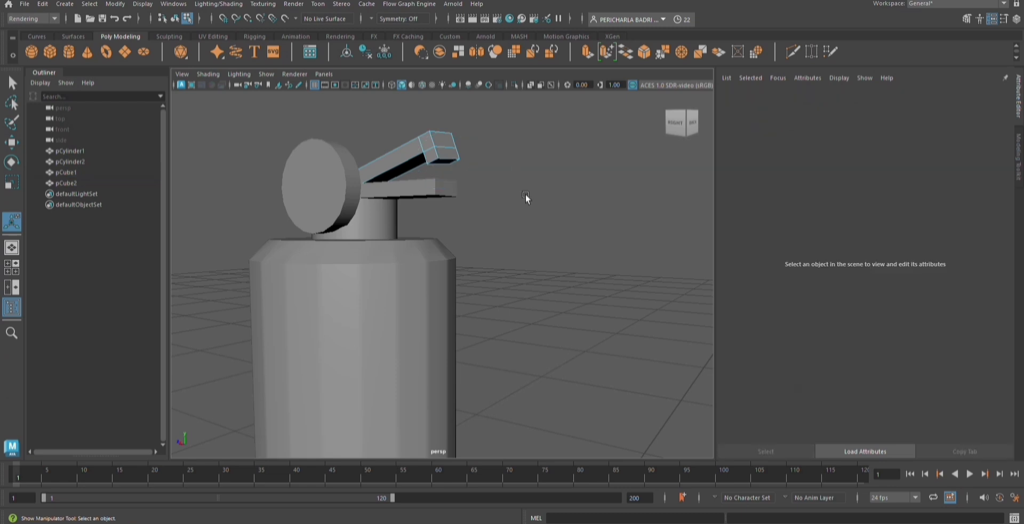
pyautogui.keyDown('alt'); pyautogui.moveTo(526, 193); pyautogui.dragTo(551, 212); pyautogui.keyUp('alt')
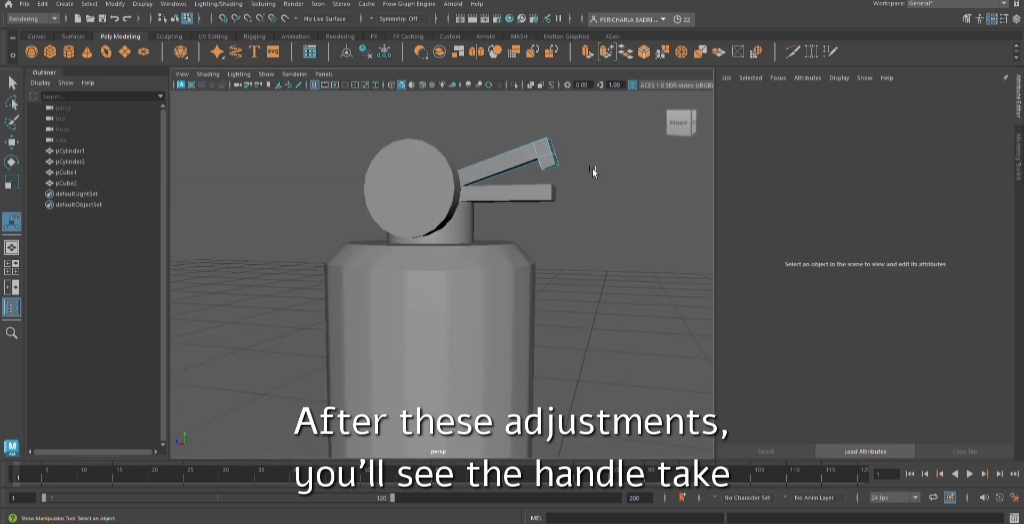
# Bevel the edges of the whole upper handle piece with a fraction of 0.5 and one segment
pyautogui.hotkey('ctrl', 'b')
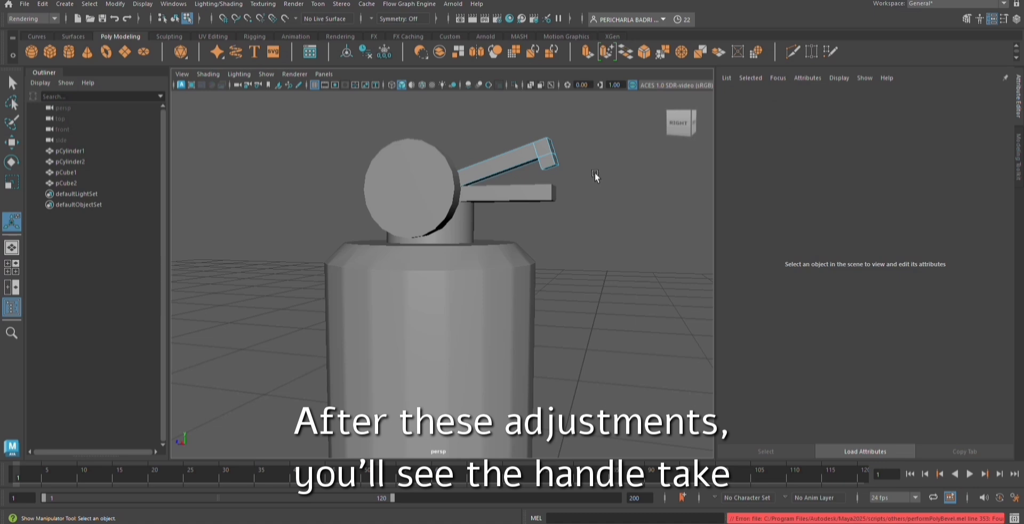
pyautogui.moveTo(249, 149); pyautogui.dragTo(295, 134, button='right')
pyautogui.hotkey('ctrl', 'b')
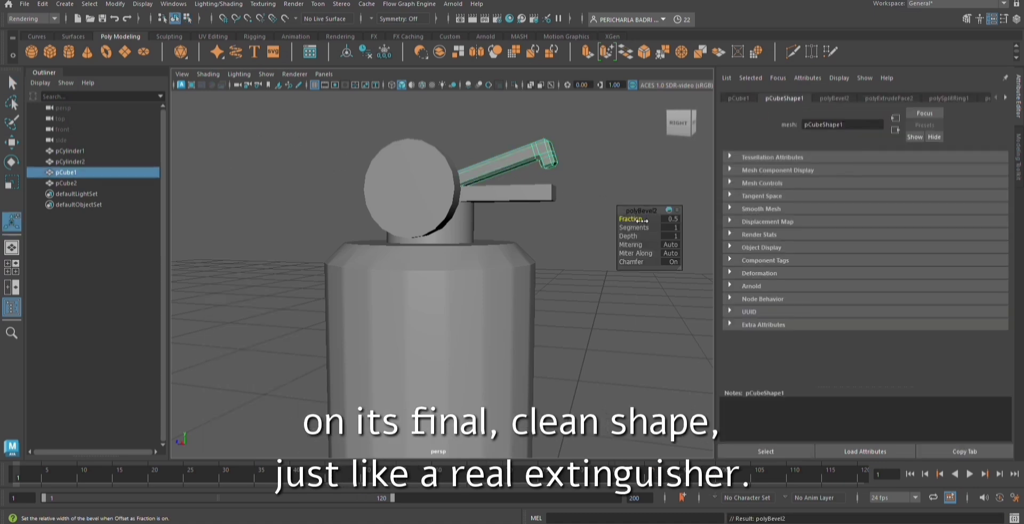
pyautogui.moveTo(633, 218); pyautogui.dragTo(635, 223)
pyautogui.click(596, 206)
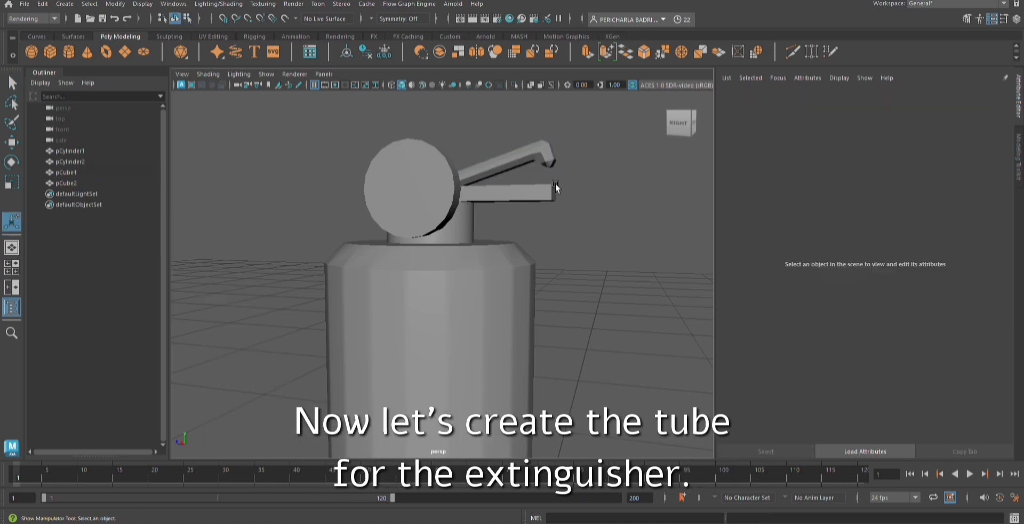
# Bevel the lower handle piece as well, using a fraction of 0.5 and one segment
pyautogui.click(527, 195)
pyautogui.hotkey('ctrl', 'b')
pyautogui.click(579, 217)
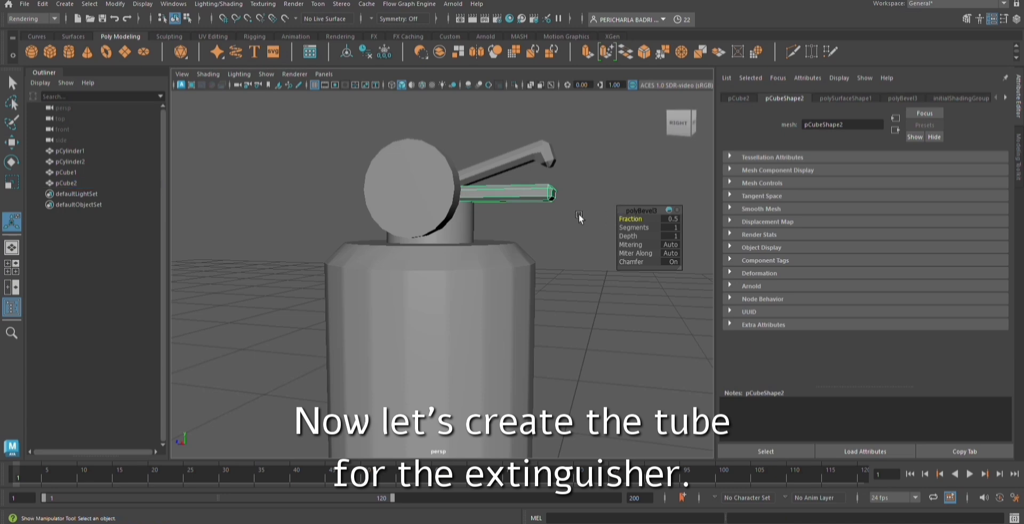
# Create a small polygon cylinder for the tube and raise it above the ground beside the extinguisher
pyautogui.keyDown('alt'); pyautogui.moveTo(581, 238); pyautogui.dragTo(599, 244); pyautogui.keyUp('alt')
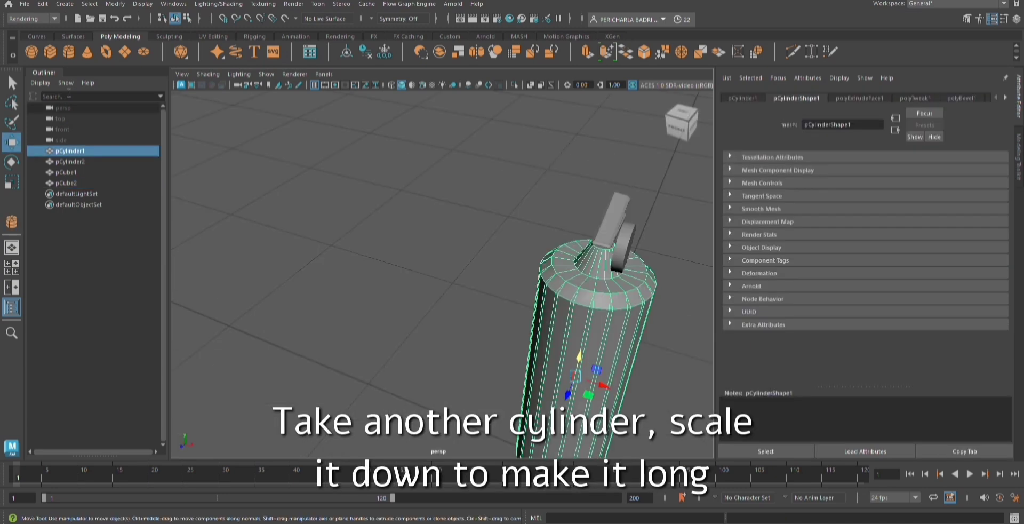
pyautogui.click(65, 49)
pyautogui.keyDown('alt'); pyautogui.moveTo(679, 327); pyautogui.dragTo(410, 233); pyautogui.keyUp('alt')
pyautogui.keyDown('alt'); pyautogui.moveTo(361, 391); pyautogui.dragTo(358, 427); pyautogui.keyUp('alt')
pyautogui.moveTo(339, 402); pyautogui.dragTo(363, 225)
pyautogui.press('w')
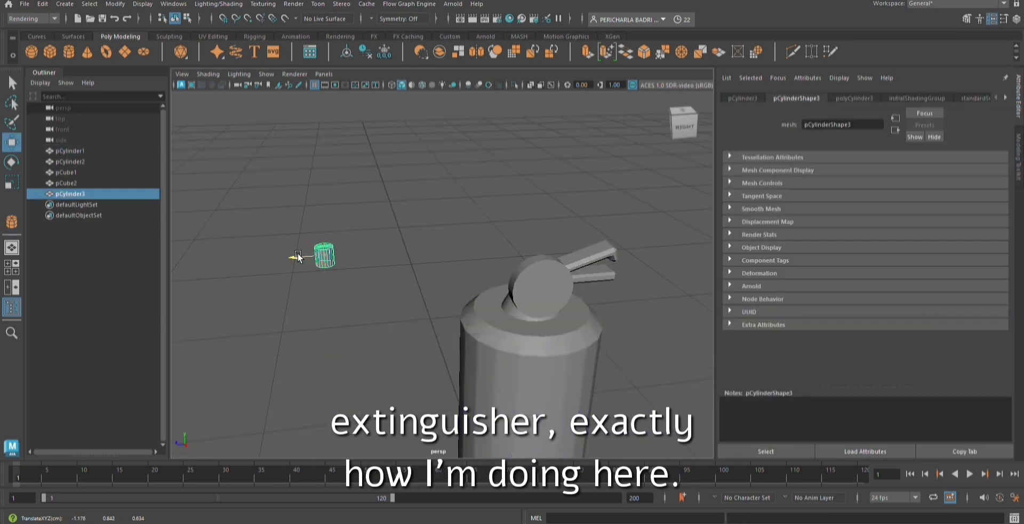
# Lay the new cylinder horizontally and position it against the neck, on the side opposite the handle
pyautogui.moveTo(297, 257); pyautogui.dragTo(438, 251)
pyautogui.moveTo(466, 220); pyautogui.dragTo(479, 270)
pyautogui.moveTo(476, 309); pyautogui.dragTo(529, 249)
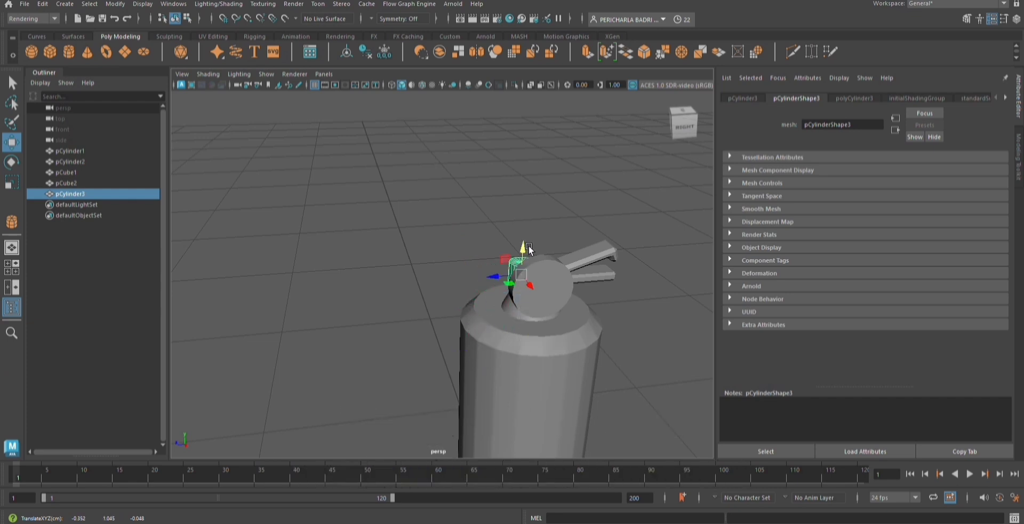
pyautogui.moveTo(471, 280); pyautogui.dragTo(455, 280)
pyautogui.keyDown('alt'); pyautogui.moveTo(513, 332); pyautogui.dragTo(650, 363); pyautogui.keyUp('alt')
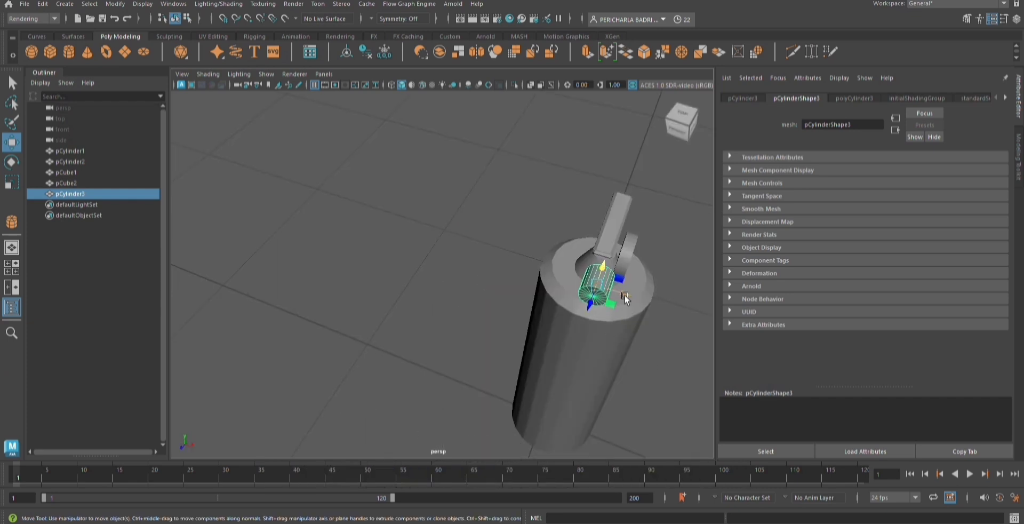
pyautogui.moveTo(626, 297); pyautogui.dragTo(601, 298)
# Scale the tube cylinder down uniformly to about 0.518, then stretch its length to about 0.958
pyautogui.click(12, 182)
pyautogui.keyDown('alt'); pyautogui.moveTo(642, 325); pyautogui.dragTo(583, 223); pyautogui.keyUp('alt')
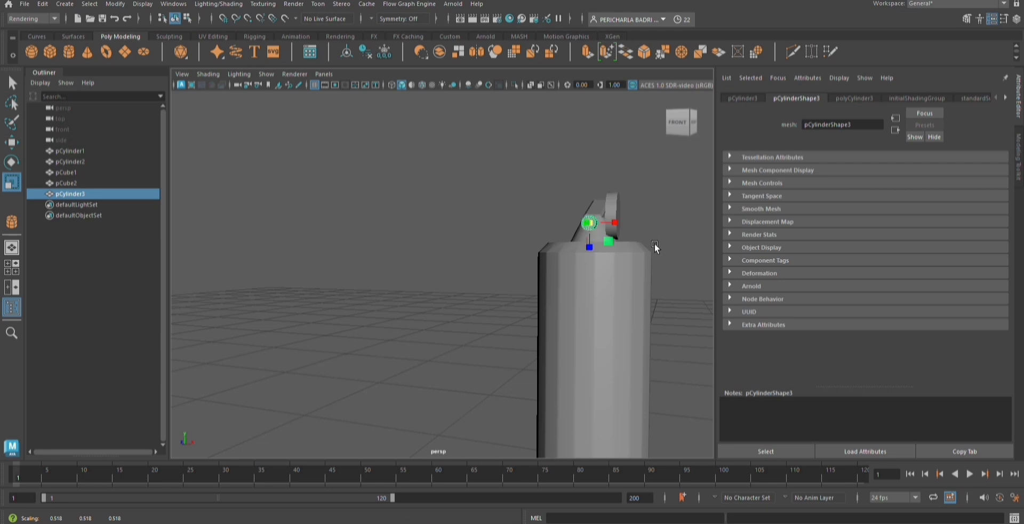
pyautogui.click(656, 244)
pyautogui.keyDown('alt'); pyautogui.moveTo(656, 244); pyautogui.dragTo(540, 256); pyautogui.keyUp('alt')
pyautogui.click(446, 118)
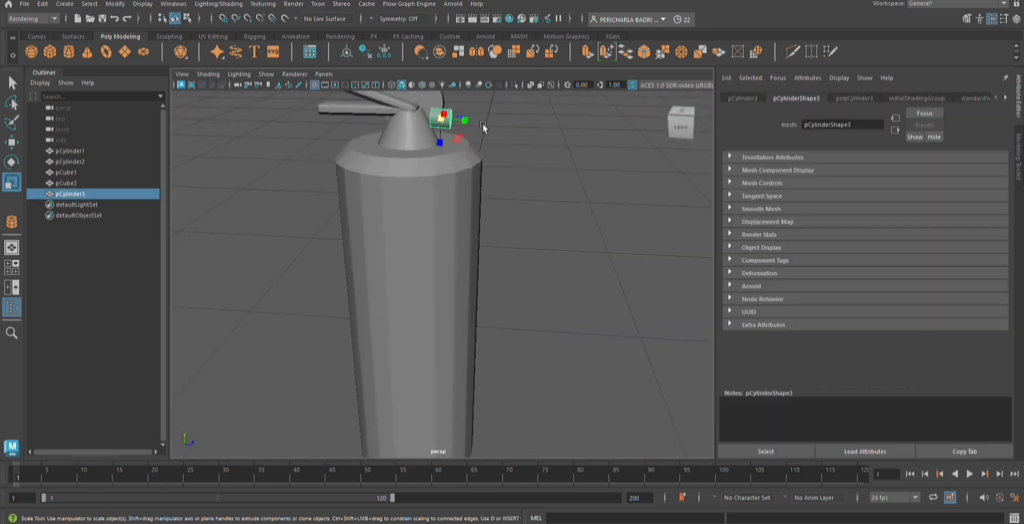
pyautogui.moveTo(465, 121); pyautogui.dragTo(468, 125)
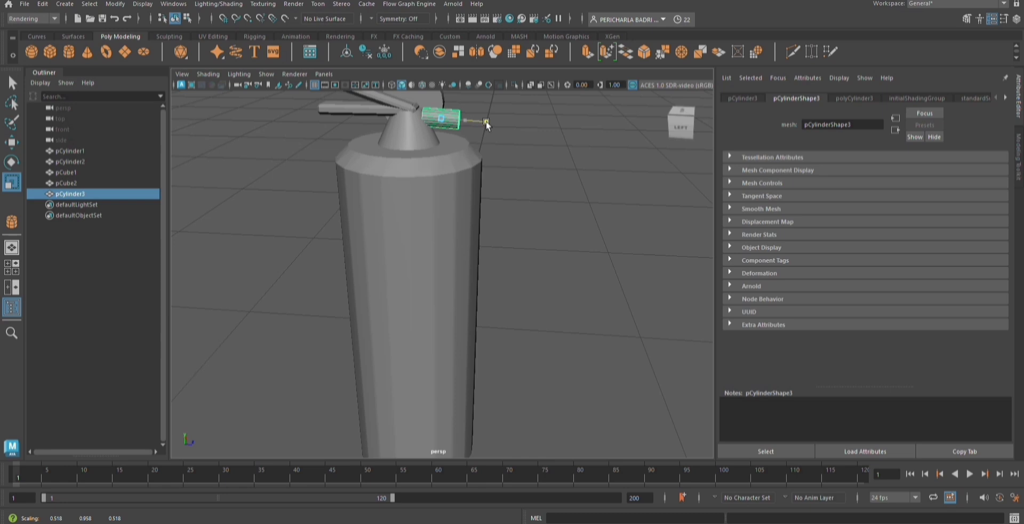
# Delete the cap faces at the outer end of the tube cylinder to leave it open
pyautogui.moveTo(558, 131); pyautogui.dragTo(553, 166, button='right')
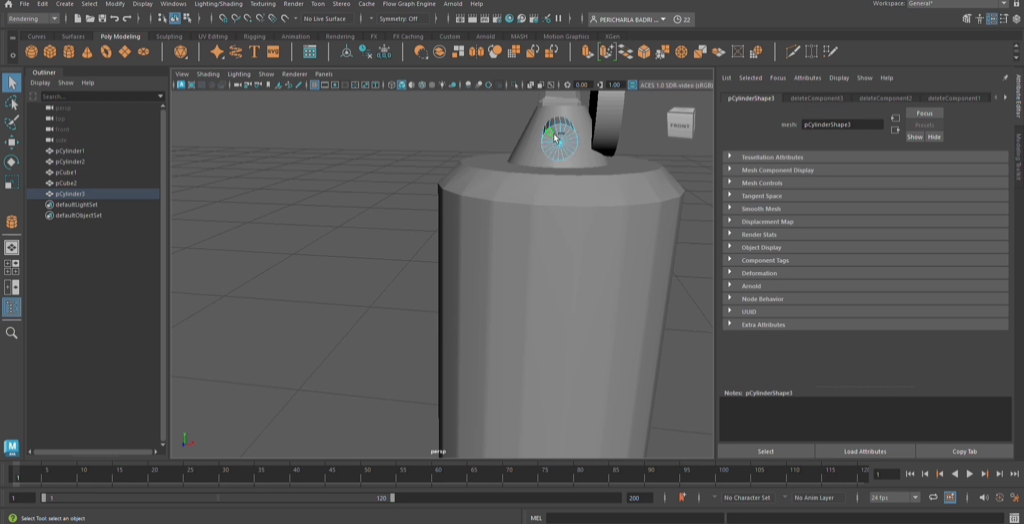
pyautogui.press('Delete')
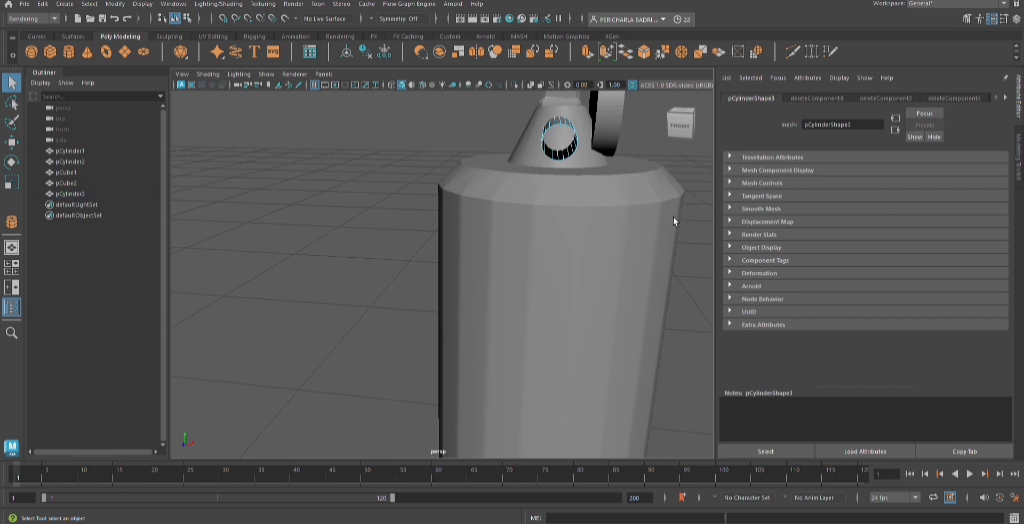
pyautogui.keyDown('alt'); pyautogui.moveTo(709, 292); pyautogui.dragTo(683, 290); pyautogui.keyUp('alt')
pyautogui.click(560, 135)
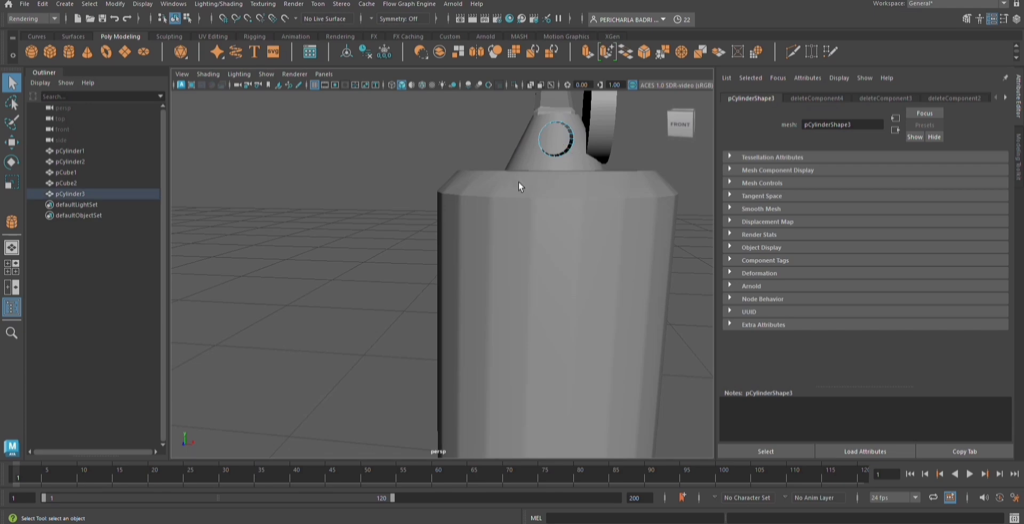
# Extrude the border edges at the tube's open end outward to add a short section
pyautogui.moveTo(347, 174); pyautogui.dragTo(398, 158, button='right')
pyautogui.click(562, 175)
pyautogui.keyDown('alt'); pyautogui.moveTo(552, 146); pyautogui.dragTo(574, 145); pyautogui.keyUp('alt')
pyautogui.click(361, 196)
pyautogui.click(551, 156)
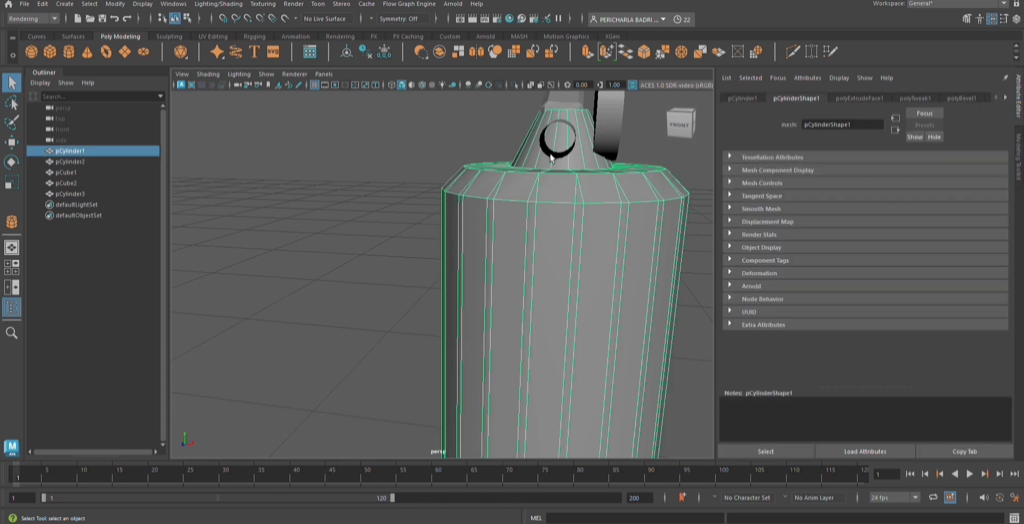
pyautogui.click(553, 155)
pyautogui.keyDown('alt'); pyautogui.moveTo(373, 175); pyautogui.dragTo(433, 171); pyautogui.keyUp('alt')
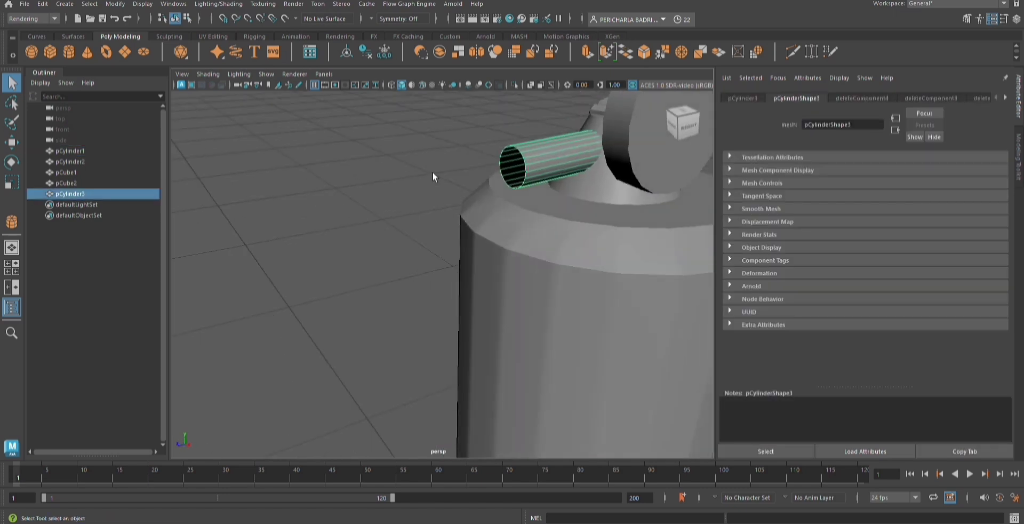
pyautogui.moveTo(433, 171); pyautogui.dragTo(406, 169, button='right')
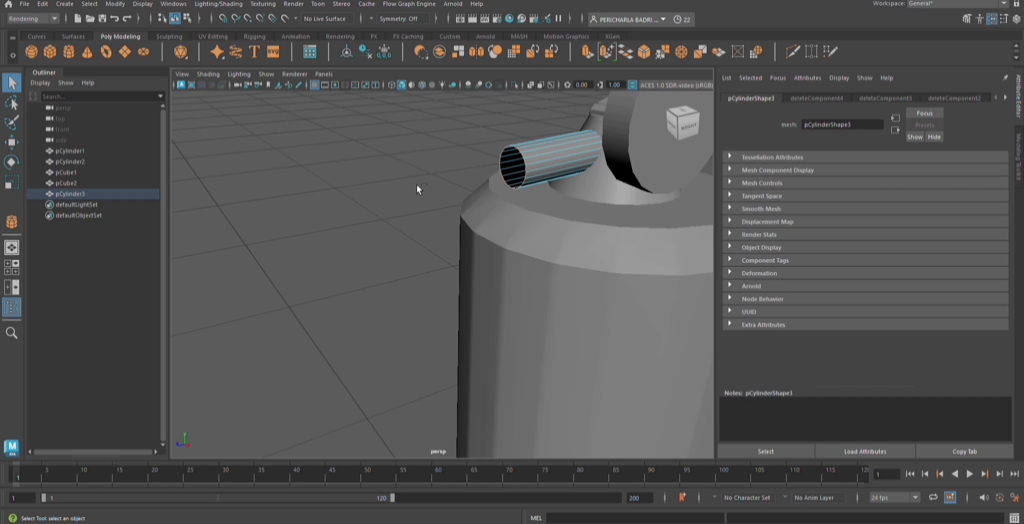
pyautogui.hotkey('ctrl', 'e')
pyautogui.moveTo(514, 181); pyautogui.dragTo(489, 169)
pyautogui.click(489, 159)
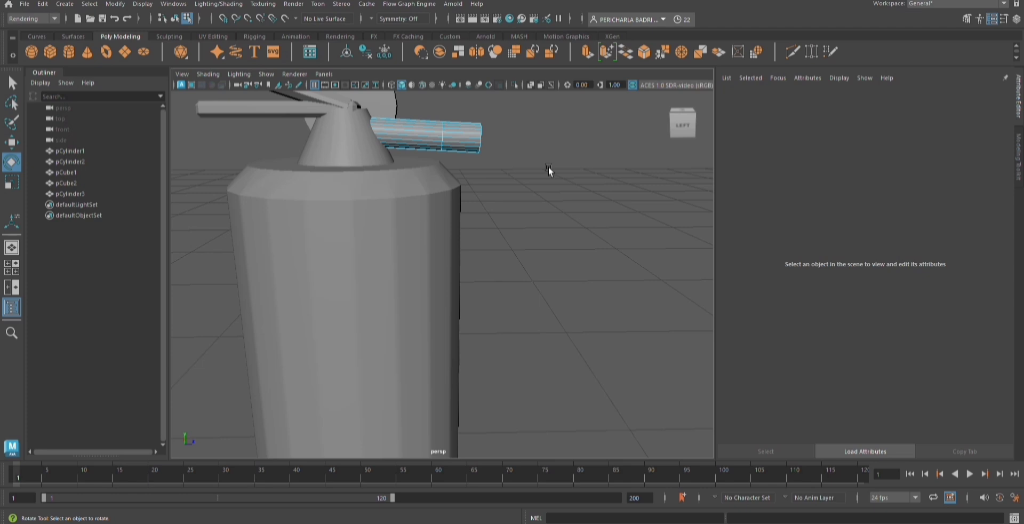
# Rotate the edge loop at the tube's outer end so the last section bends downward
pyautogui.moveTo(514, 133); pyautogui.dragTo(515, 109, button='right')
pyautogui.doubleClick(462, 128)
pyautogui.moveTo(488, 139); pyautogui.dragTo(495, 133)
pyautogui.click(535, 171)
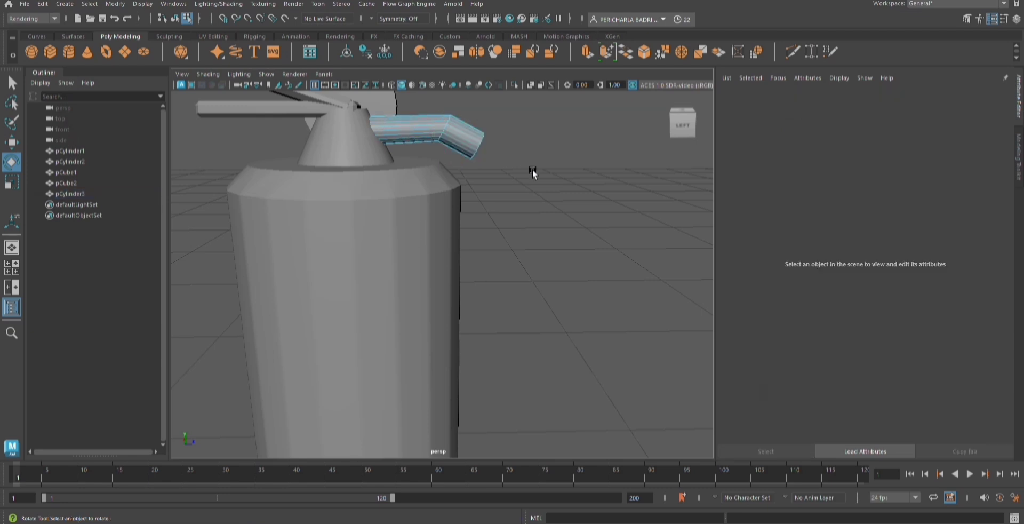
# Extend the tube's open end with two more extruded sections and rotate the outer part further downward
pyautogui.keyDown('alt'); pyautogui.moveTo(535, 171); pyautogui.dragTo(309, 182); pyautogui.keyUp('alt')
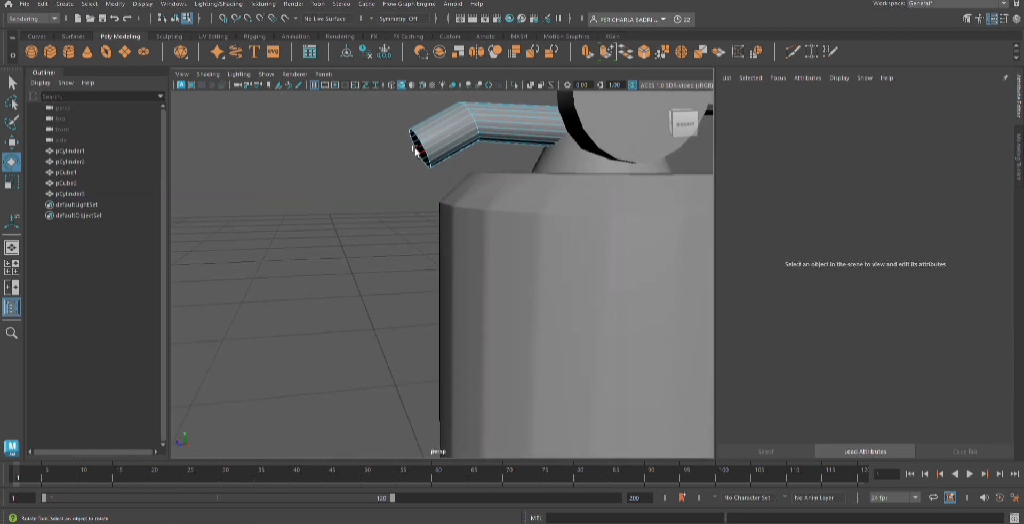
pyautogui.moveTo(350, 127); pyautogui.dragTo(348, 98, button='right')
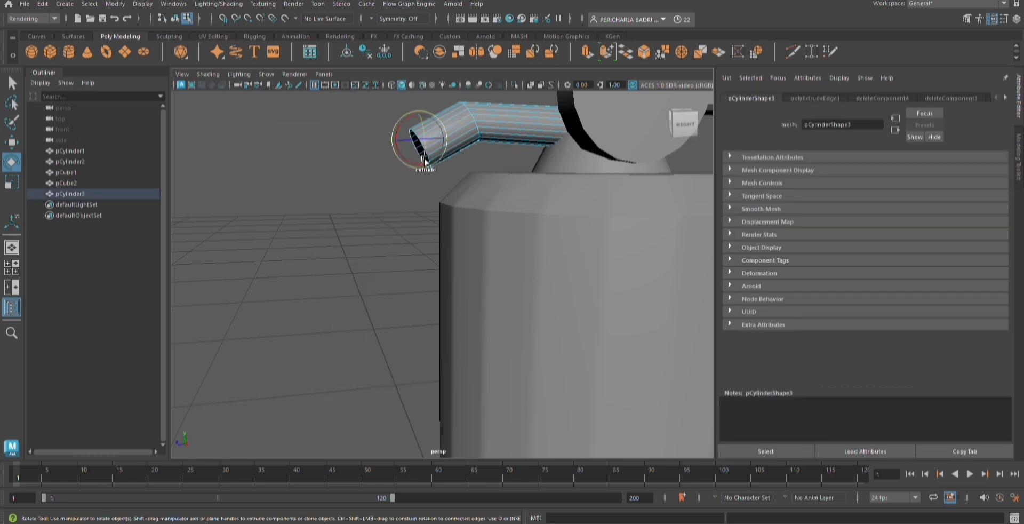
pyautogui.press('q')
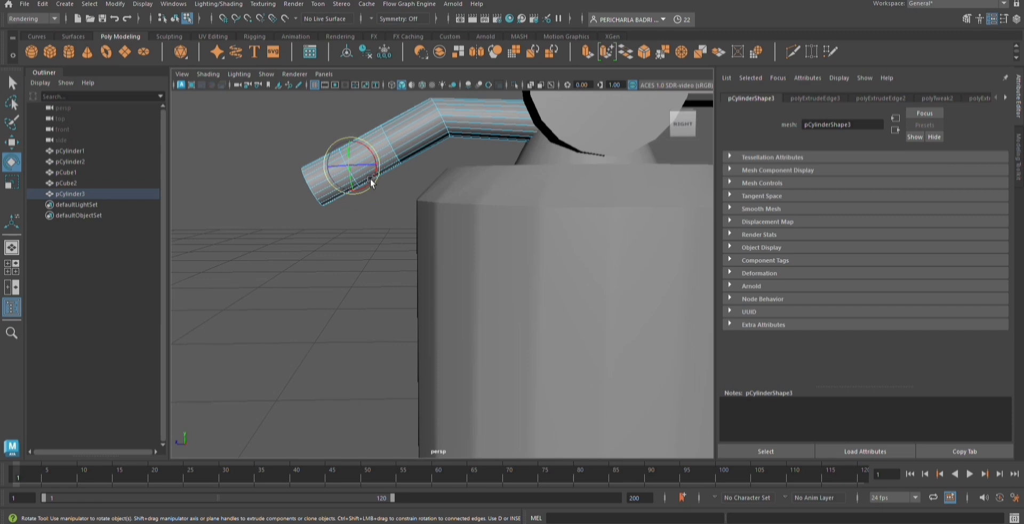
pyautogui.moveTo(373, 162); pyautogui.dragTo(387, 161)
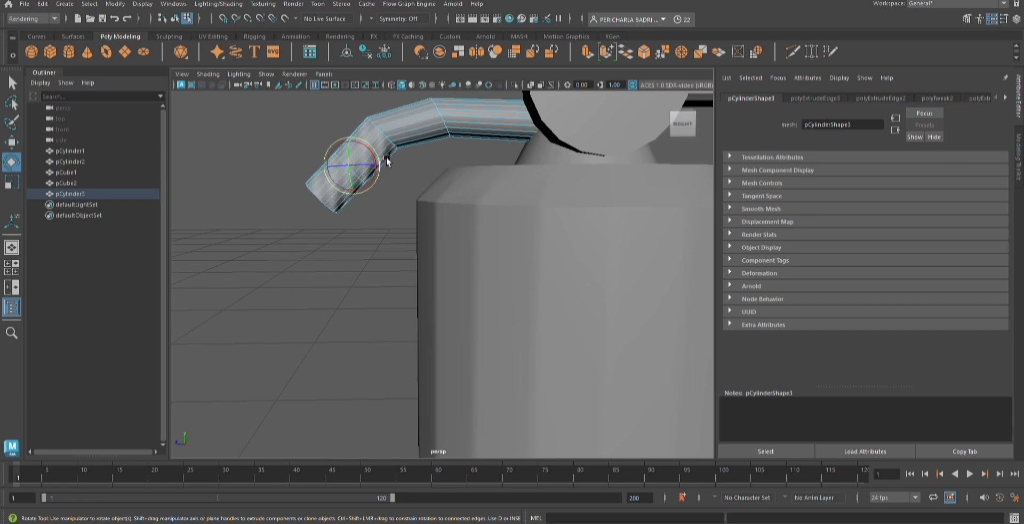
pyautogui.click(397, 213)
# Try to lengthen the tube by extruding the border edges of its open end along the downward slope
pyautogui.moveTo(397, 213)
pyautogui.keyDown('alt'); pyautogui.mouseDown()
pyautogui.moveTo(407, 229)
pyautogui.moveTo(459, 229)
pyautogui.moveTo(398, 211)
pyautogui.moveTo(398, 220)
pyautogui.mouseUp(); pyautogui.keyUp('alt')
pyautogui.scroll(4, 343, 211)
pyautogui.scroll(-5, 352, 210)
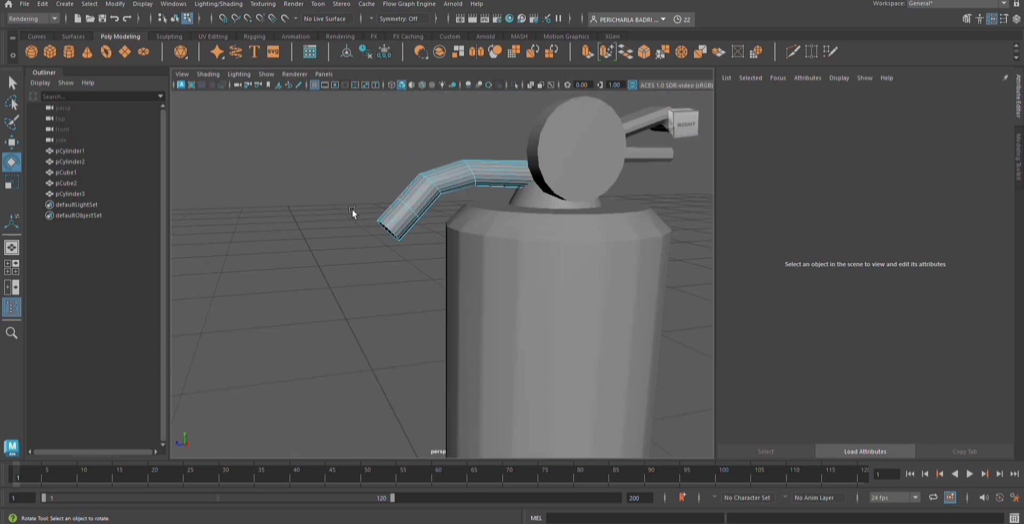
pyautogui.scroll(5, 384, 230)
pyautogui.keyDown('alt'); pyautogui.moveTo(362, 212); pyautogui.dragTo(420, 242, button='middle'); pyautogui.keyUp('alt')
pyautogui.click(421, 246)
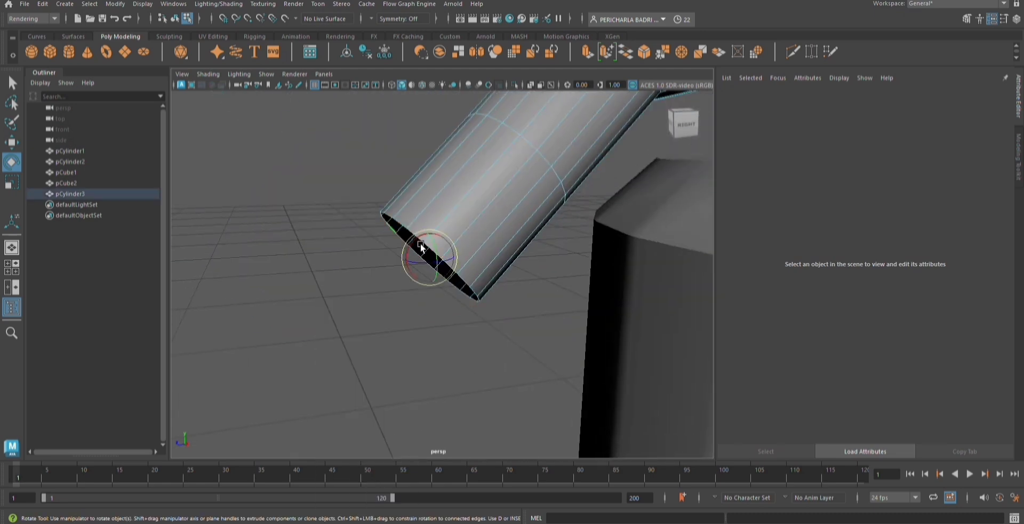
pyautogui.hotkey('ctrl', 'e')
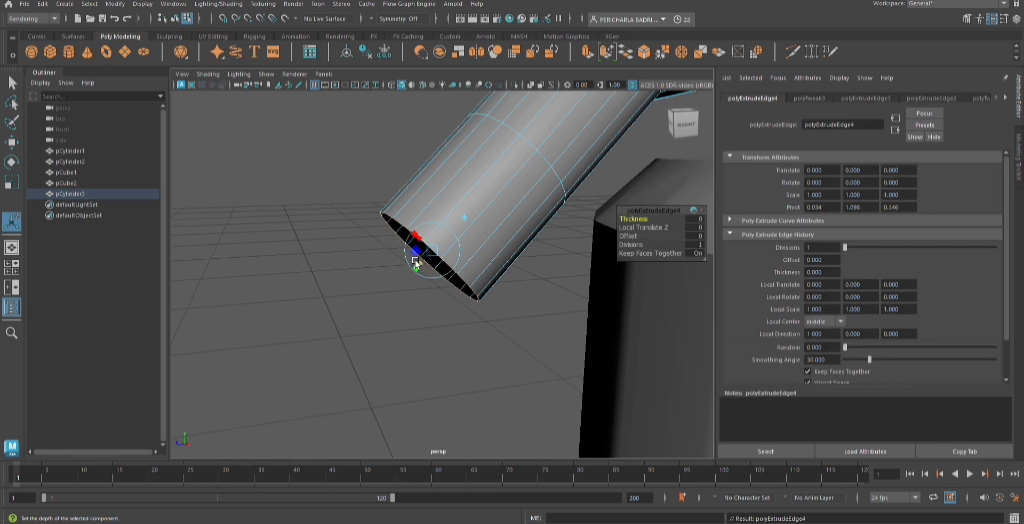
pyautogui.moveTo(418, 277); pyautogui.dragTo(308, 377)
pyautogui.click(551, 421)
pyautogui.scroll(-10, 521, 391)
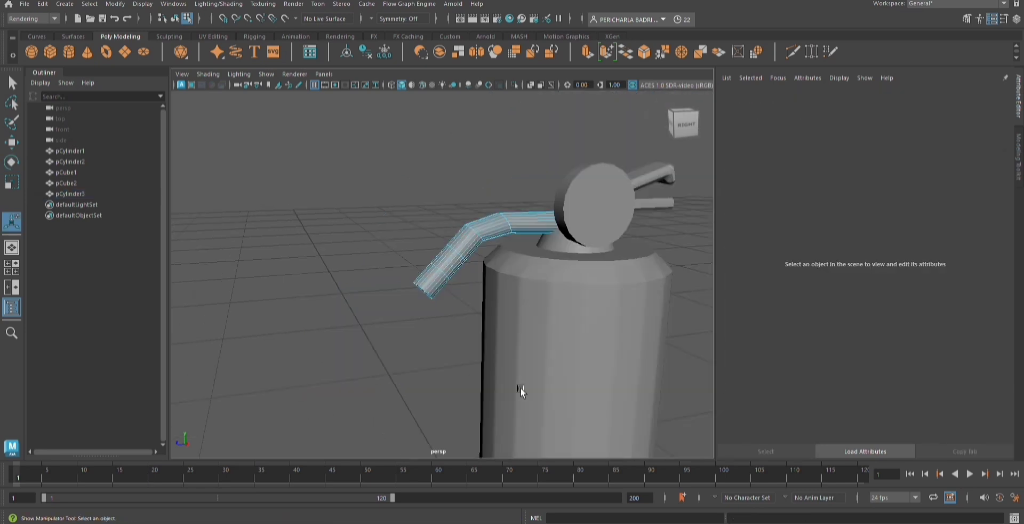
# Try a further extrusion of the tube's open-end edges, with a local translate of about 0.058
pyautogui.scroll(6, 426, 292)
pyautogui.click(380, 325)
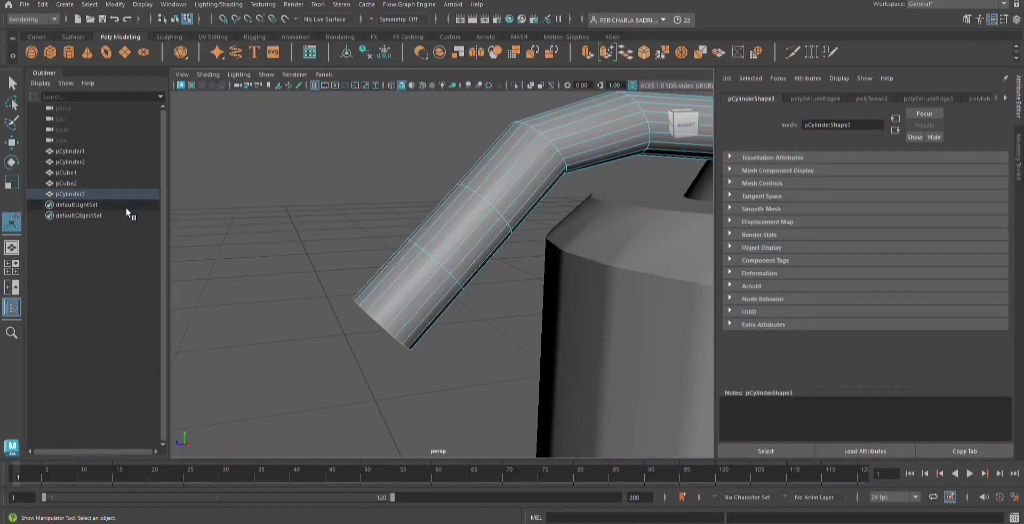
pyautogui.hotkey('ctrl', 'e')
pyautogui.moveTo(368, 341); pyautogui.dragTo(318, 439)
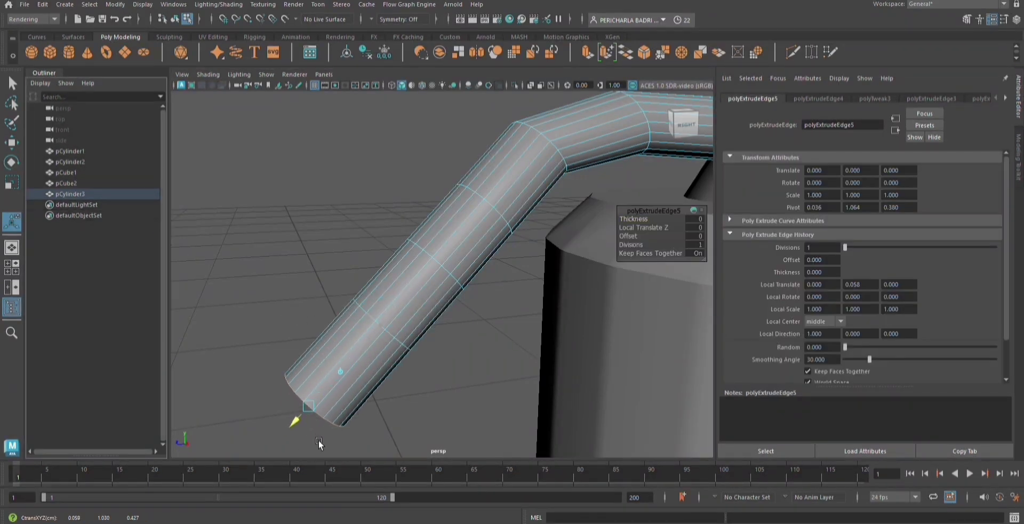
pyautogui.click(465, 414)
pyautogui.scroll(5, 444, 389)
pyautogui.scroll(-6, 444, 393)
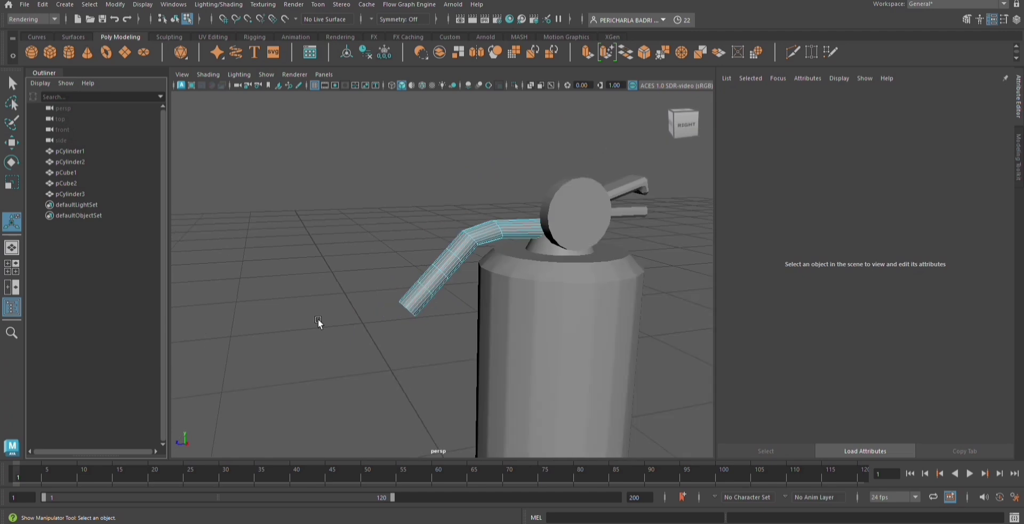
# Undo the last two tube extrusions and extrude its open-end edges again with a local translate of about 0.040
pyautogui.moveTo(329, 283); pyautogui.dragTo(330, 279, button='right')
pyautogui.moveTo(330, 280); pyautogui.dragTo(406, 190, button='right')
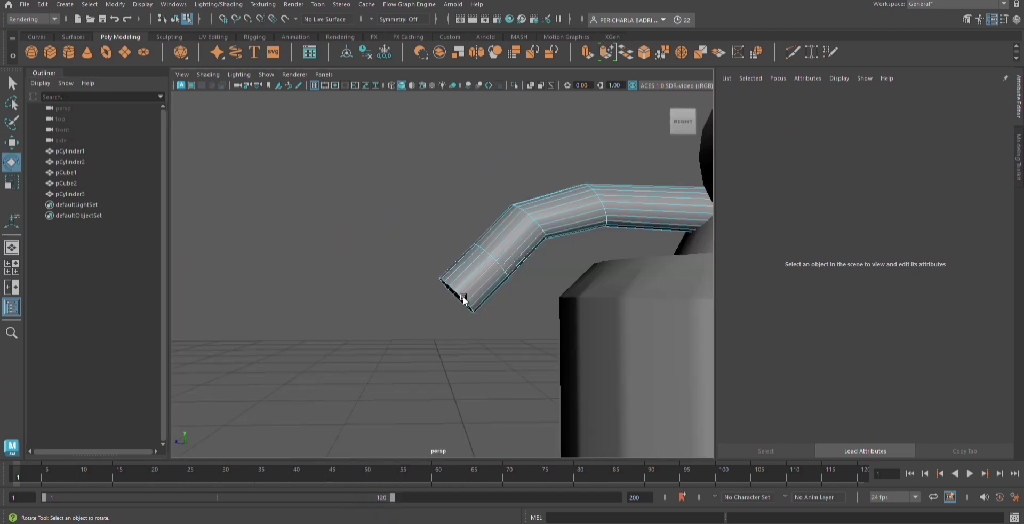
pyautogui.click(460, 297)
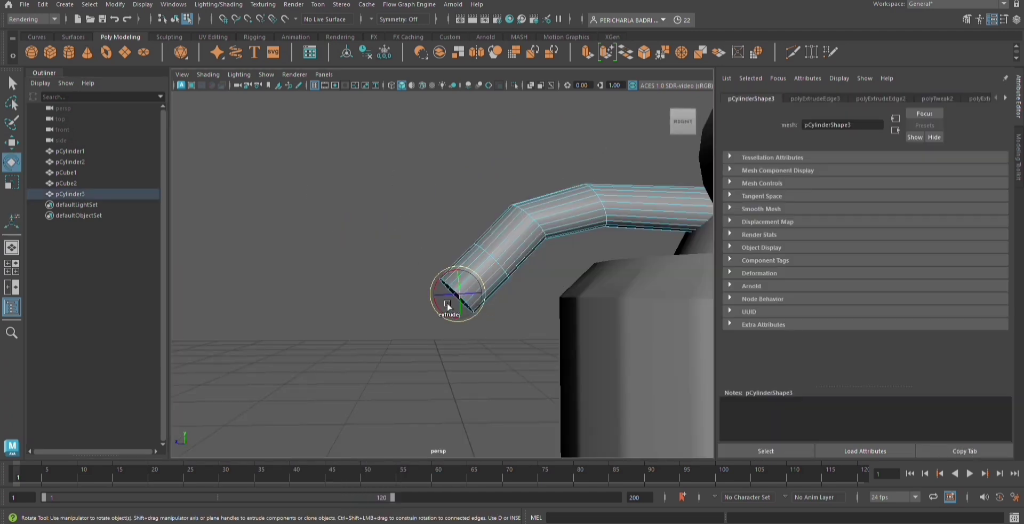
pyautogui.press('q')
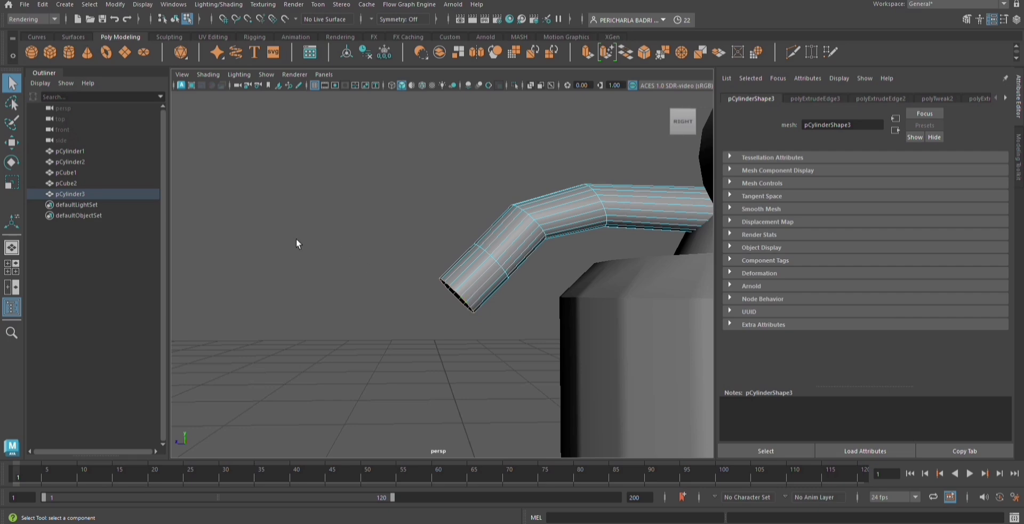
pyautogui.hotkey('ctrl', 'e')
pyautogui.moveTo(434, 303); pyautogui.dragTo(415, 341)
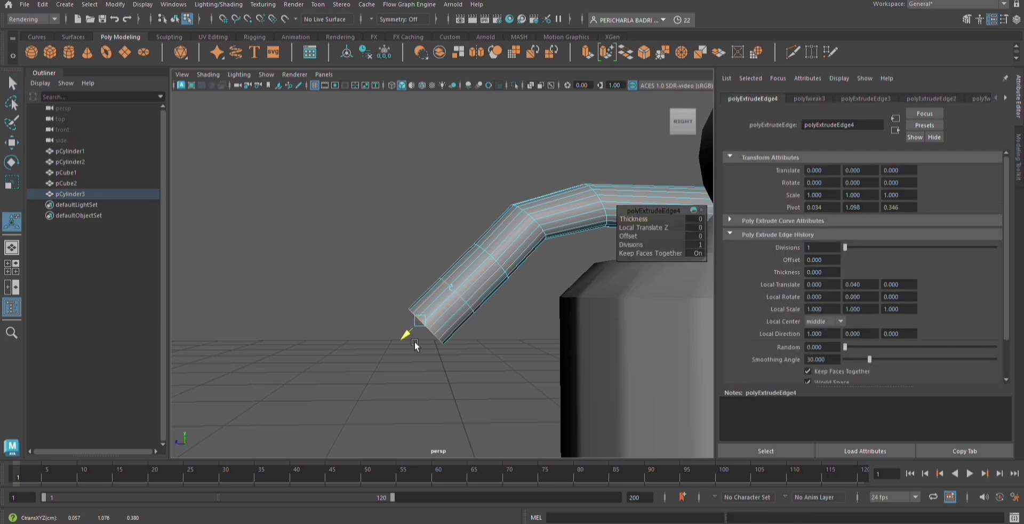
pyautogui.click(501, 357)
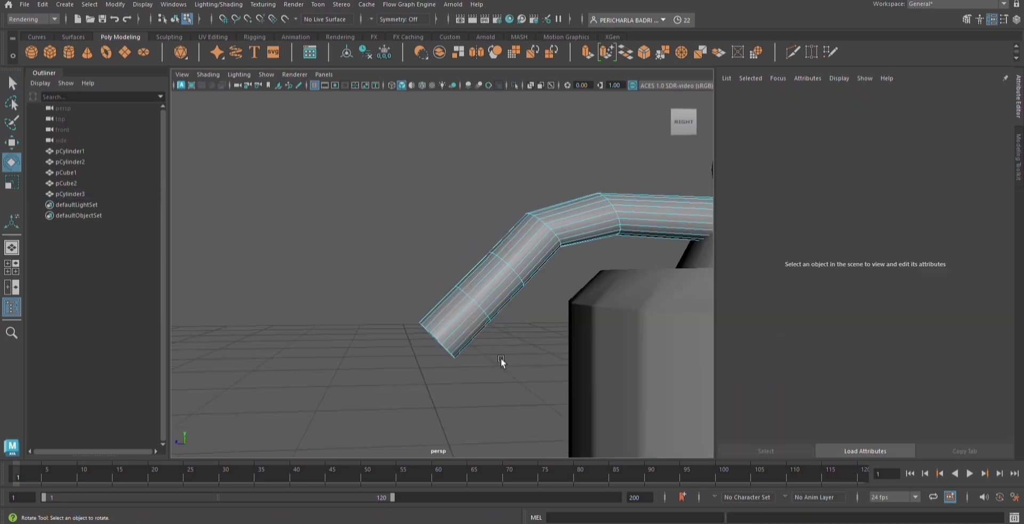
# Rotate the outermost sections of the discharge tube further downward to round out its bend
pyautogui.keyDown('alt'); pyautogui.moveTo(501, 357); pyautogui.dragTo(576, 312); pyautogui.keyUp('alt')
pyautogui.moveTo(601, 215); pyautogui.dragTo(654, 261)
pyautogui.click(688, 224)
pyautogui.keyDown('alt'); pyautogui.moveTo(688, 224); pyautogui.dragTo(561, 278); pyautogui.keyUp('alt')
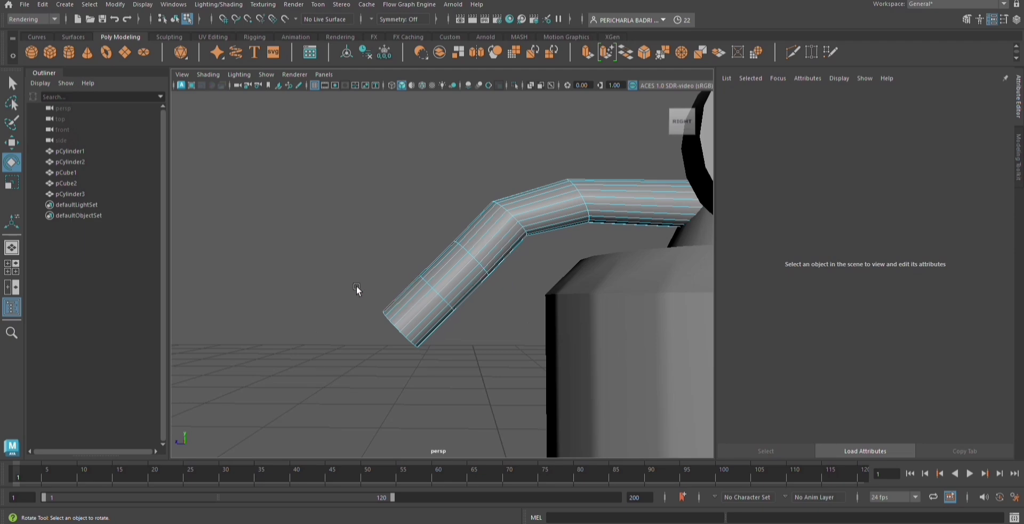
pyautogui.moveTo(424, 430); pyautogui.dragTo(427, 435)
pyautogui.keyDown('alt'); pyautogui.moveTo(428, 435); pyautogui.dragTo(525, 308); pyautogui.keyUp('alt')
pyautogui.hotkey('ctrl', 'z')
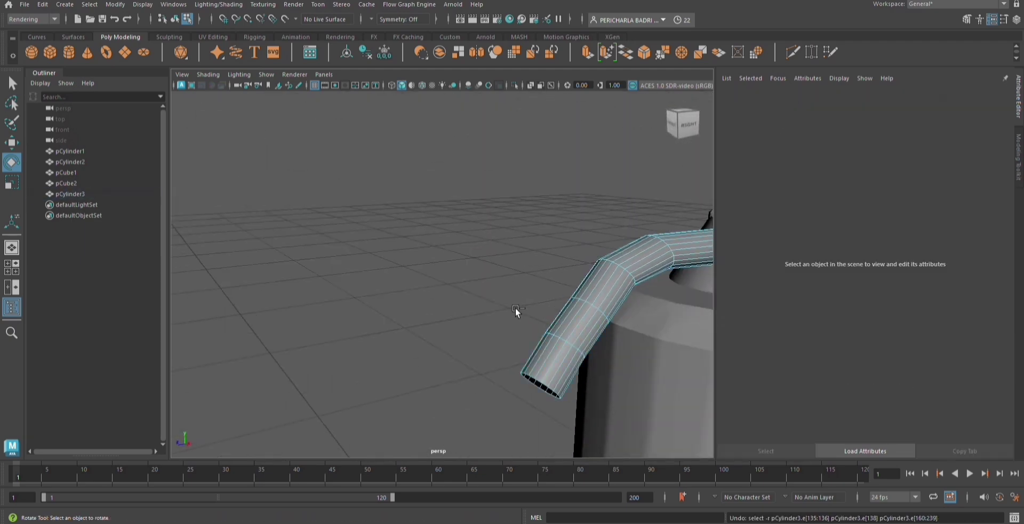
pyautogui.keyDown('alt'); pyautogui.moveTo(552, 403); pyautogui.dragTo(509, 386); pyautogui.keyUp('alt')
pyautogui.moveTo(366, 247); pyautogui.dragTo(454, 326)
pyautogui.moveTo(462, 265); pyautogui.dragTo(465, 262)
pyautogui.click(476, 346)
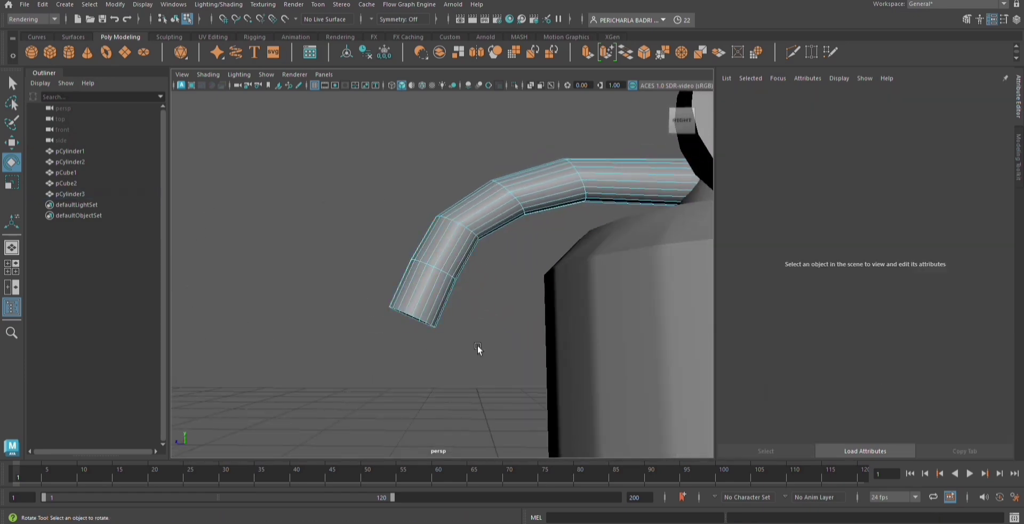
# Extrude the border edges of the tube's open end further along its downward slope
pyautogui.keyDown('alt'); pyautogui.moveTo(478, 347); pyautogui.dragTo(433, 335); pyautogui.keyUp('alt')
pyautogui.scroll(2, 433, 336)
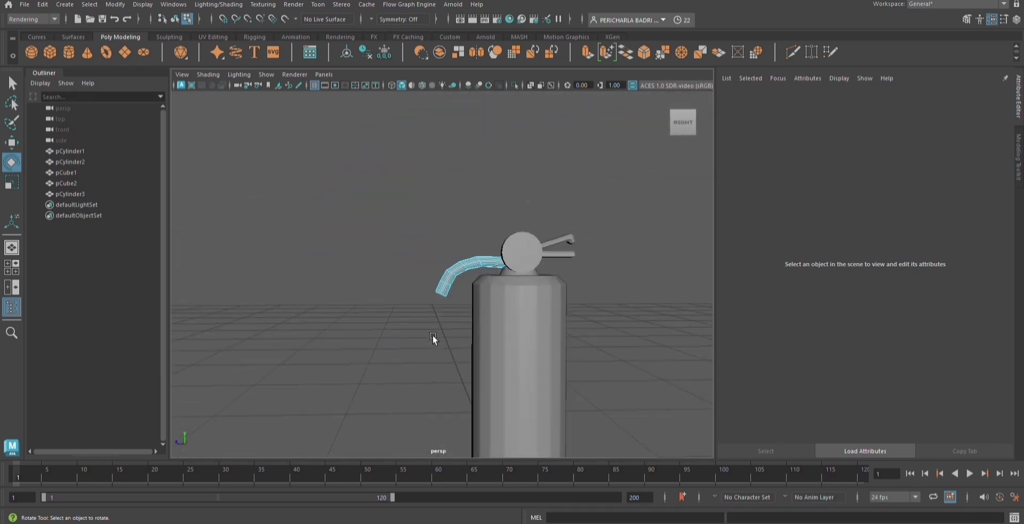
pyautogui.scroll(-6, 430, 333)
pyautogui.scroll(6, 430, 333)
pyautogui.scroll(3, 452, 292)
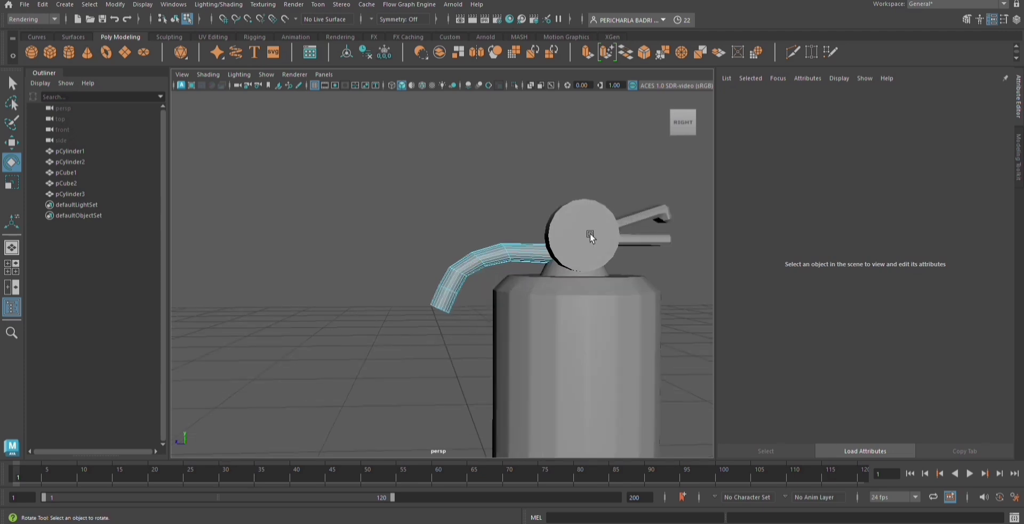
pyautogui.scroll(4, 457, 308)
pyautogui.click(438, 342)
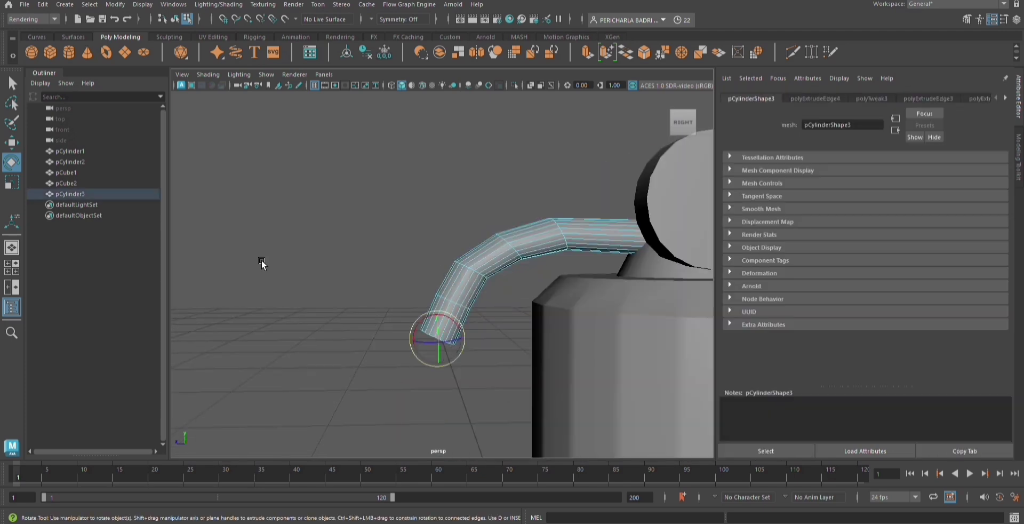
pyautogui.press('q')
pyautogui.doubleClick(440, 341)
pyautogui.hotkey('ctrl', 'e')
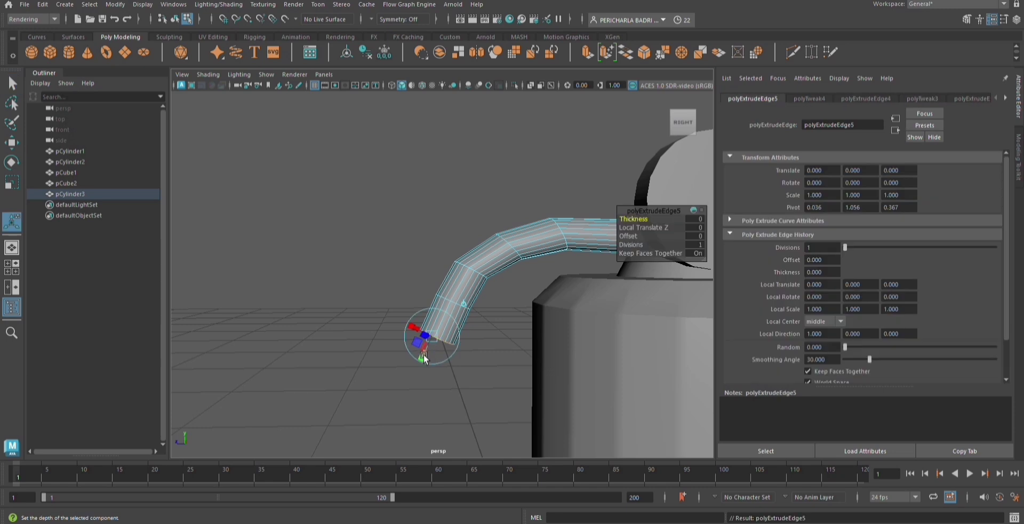
pyautogui.moveTo(426, 350); pyautogui.dragTo(385, 442)
pyautogui.click(370, 399)
pyautogui.click(434, 347)
pyautogui.press('e')
pyautogui.scroll(-3, 457, 317)
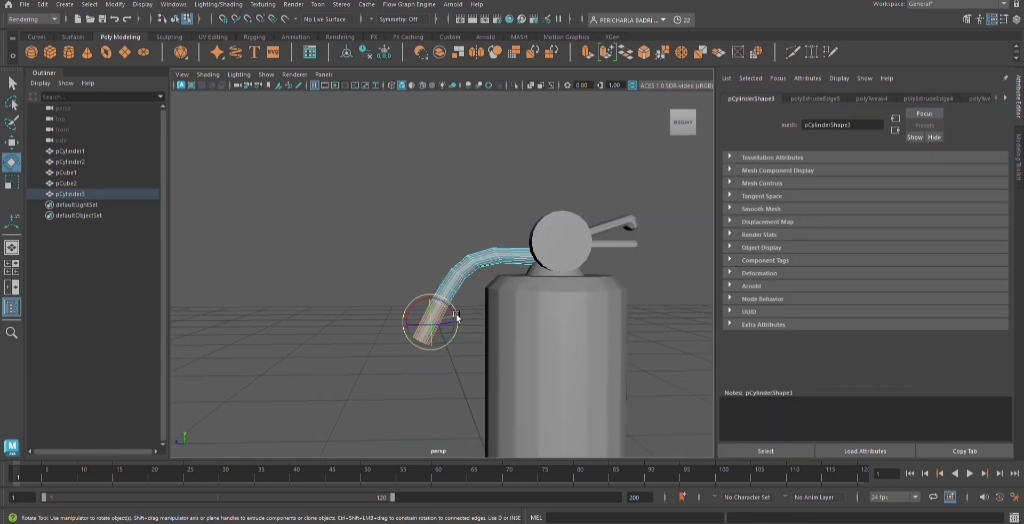
pyautogui.click(472, 322)
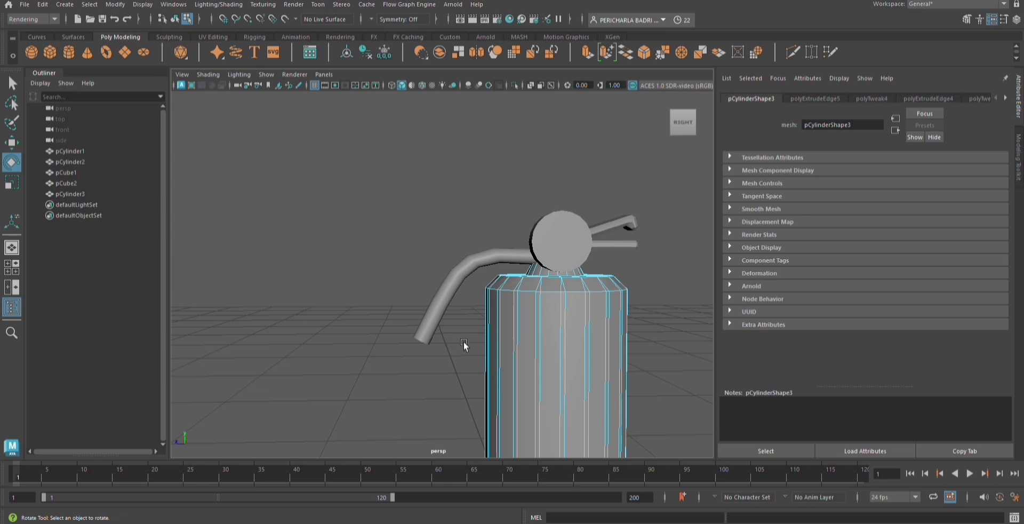
pyautogui.scroll(-2, 463, 344)
pyautogui.scroll(5, 434, 348)
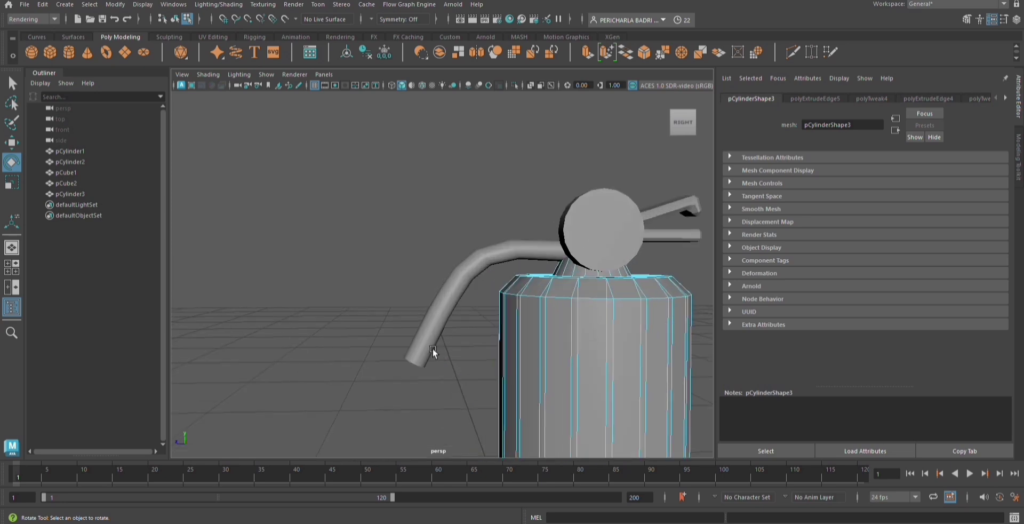
# Extrude the tube's open-end edges again with a local translate of about 0.504 to form the long straight hose
pyautogui.click(387, 393)
pyautogui.click(404, 414)
pyautogui.click(403, 396)
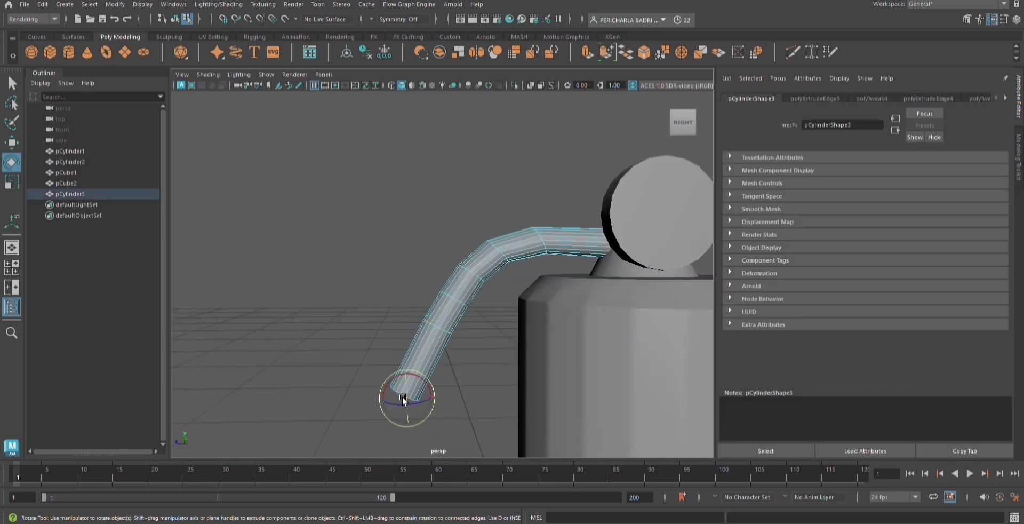
pyautogui.click(11, 86)
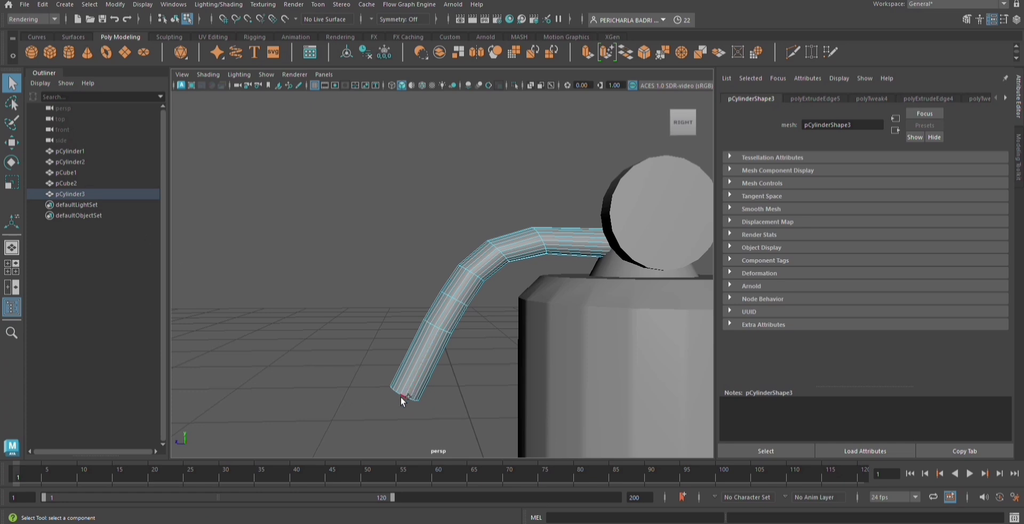
pyautogui.hotkey('ctrl', 'e')
pyautogui.scroll(-5, 424, 360)
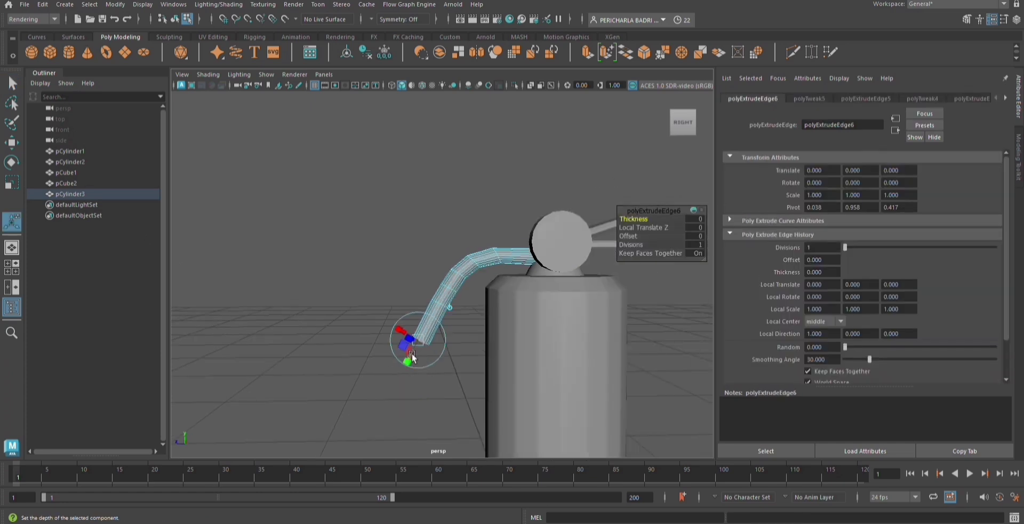
pyautogui.moveTo(408, 356); pyautogui.dragTo(331, 467)
pyautogui.scroll(-5, 362, 418)
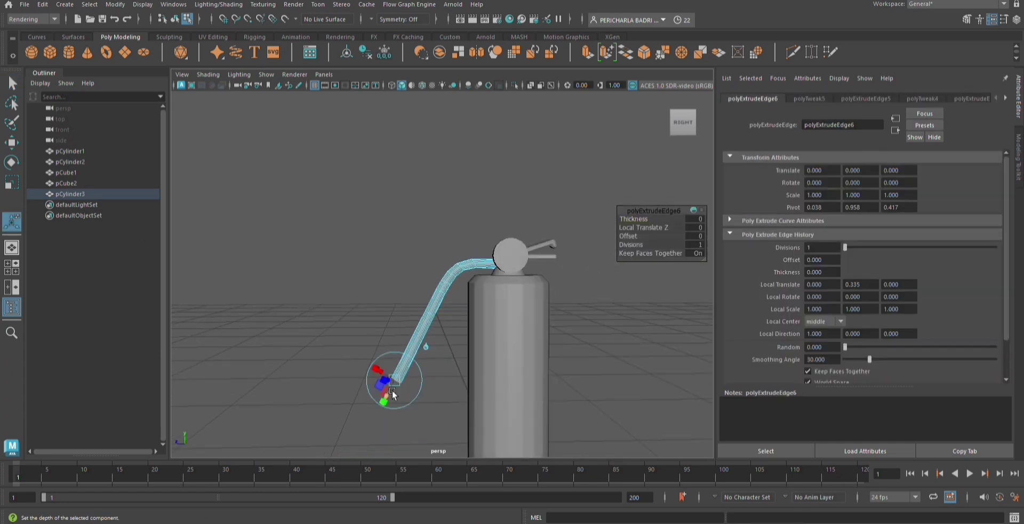
pyautogui.moveTo(385, 397); pyautogui.dragTo(356, 454)
pyautogui.scroll(-5, 356, 453)
pyautogui.moveTo(391, 407); pyautogui.dragTo(403, 361)
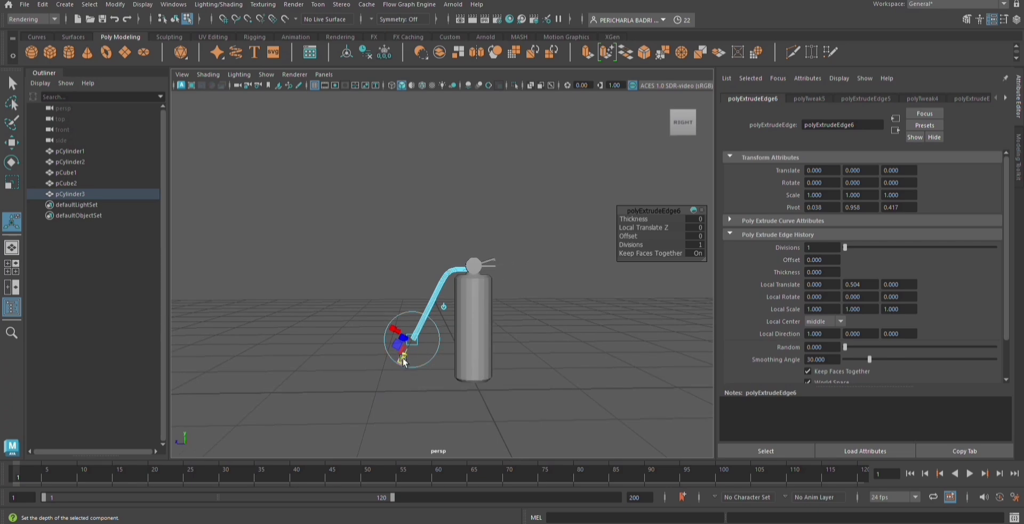
pyautogui.click(424, 408)
pyautogui.scroll(3, 439, 360)
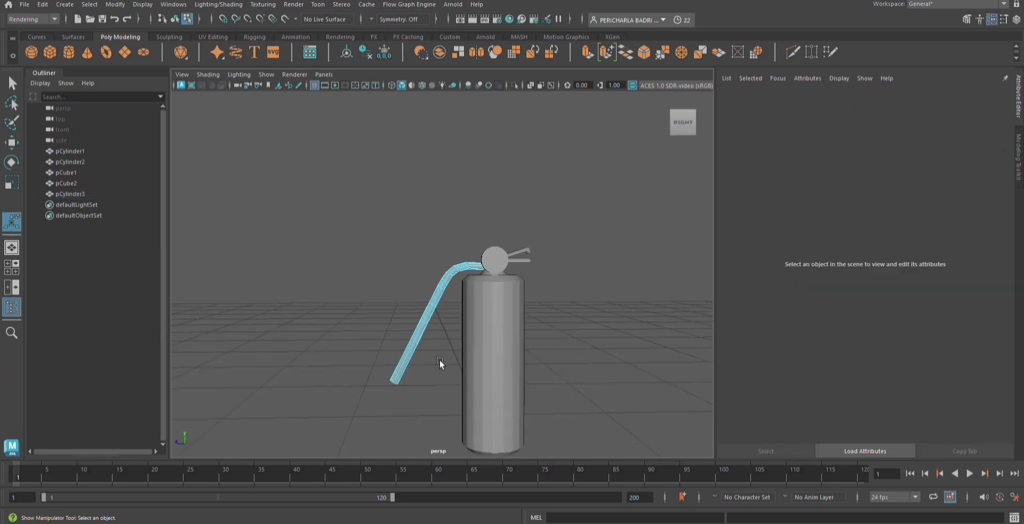
# Reselect the hose's open-end edges and extrude them outward with a larger scale to form a flared nozzle
pyautogui.click(491, 351)
pyautogui.scroll(-3, 601, 314)
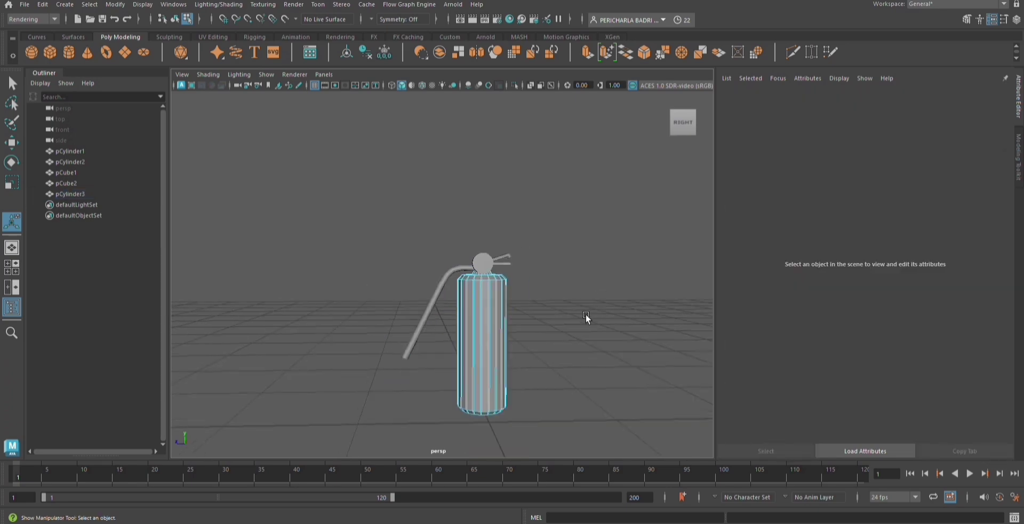
pyautogui.scroll(5, 390, 356)
pyautogui.keyDown('alt'); pyautogui.moveTo(389, 356); pyautogui.dragTo(415, 357); pyautogui.keyUp('alt')
pyautogui.hotkey('ctrl', 'z')
pyautogui.hotkey('ctrl', 'z')
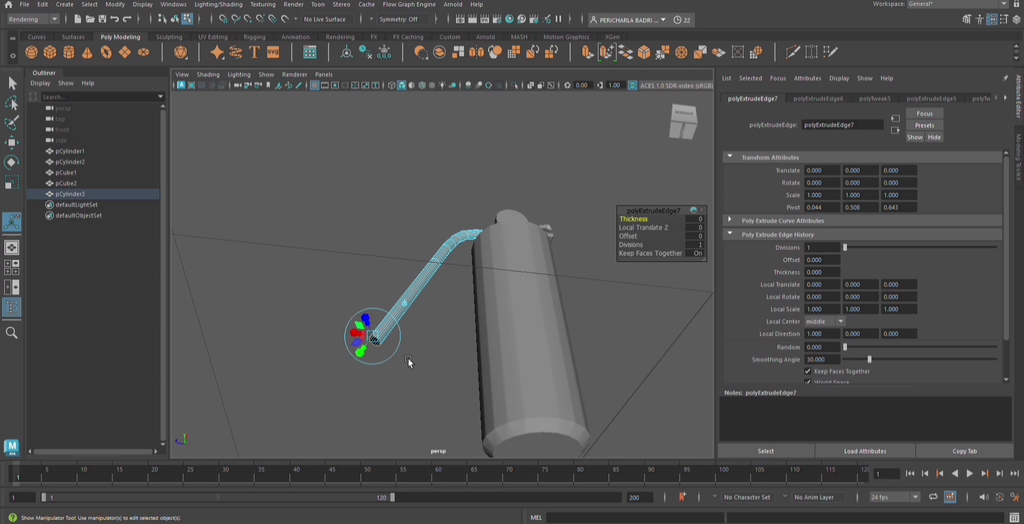
pyautogui.scroll(3, 407, 357)
pyautogui.moveTo(334, 360); pyautogui.dragTo(285, 412)
pyautogui.click(400, 416)
pyautogui.keyDown('alt'); pyautogui.moveTo(400, 416); pyautogui.dragTo(438, 433); pyautogui.keyUp('alt')
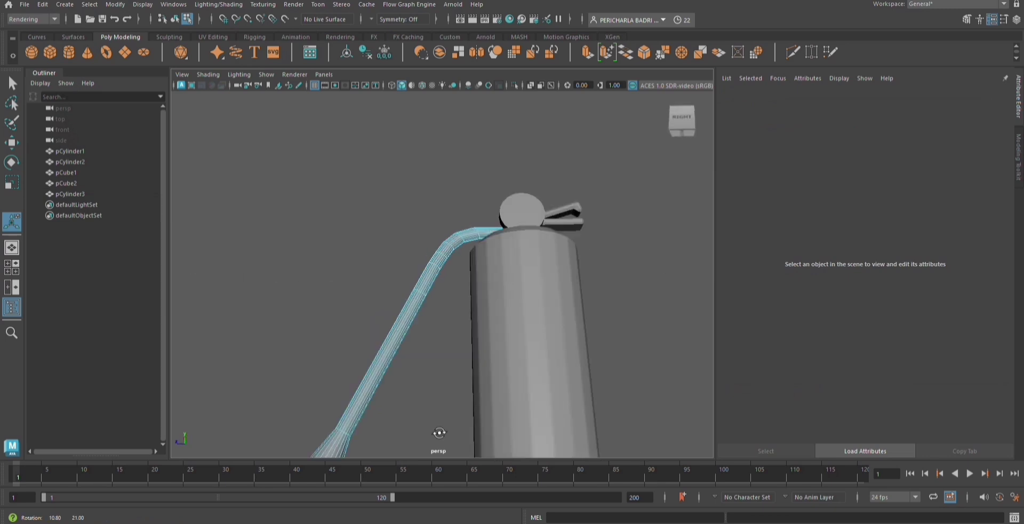
pyautogui.scroll(-2, 435, 432)
pyautogui.scroll(-2, 428, 421)
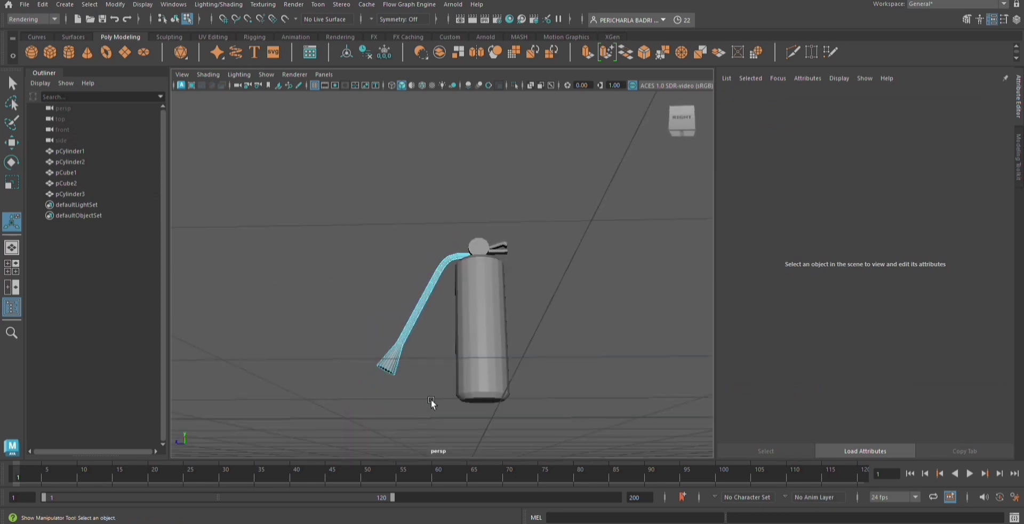
# Select all five parts of the extinguisher as objects and apply Smooth to their meshes
pyautogui.moveTo(316, 191); pyautogui.dragTo(578, 455)
pyautogui.click(505, 309)
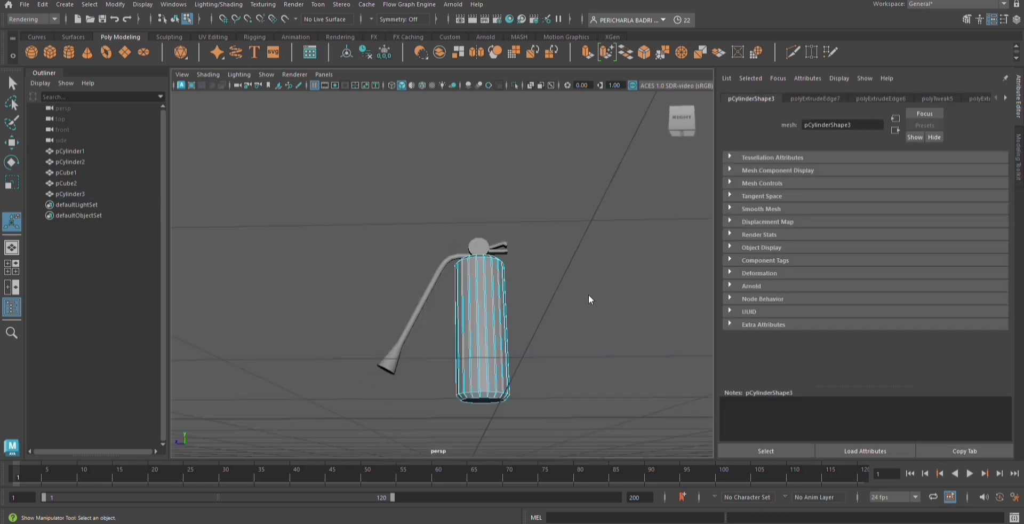
pyautogui.press('q')
pyautogui.moveTo(360, 213); pyautogui.dragTo(539, 417)
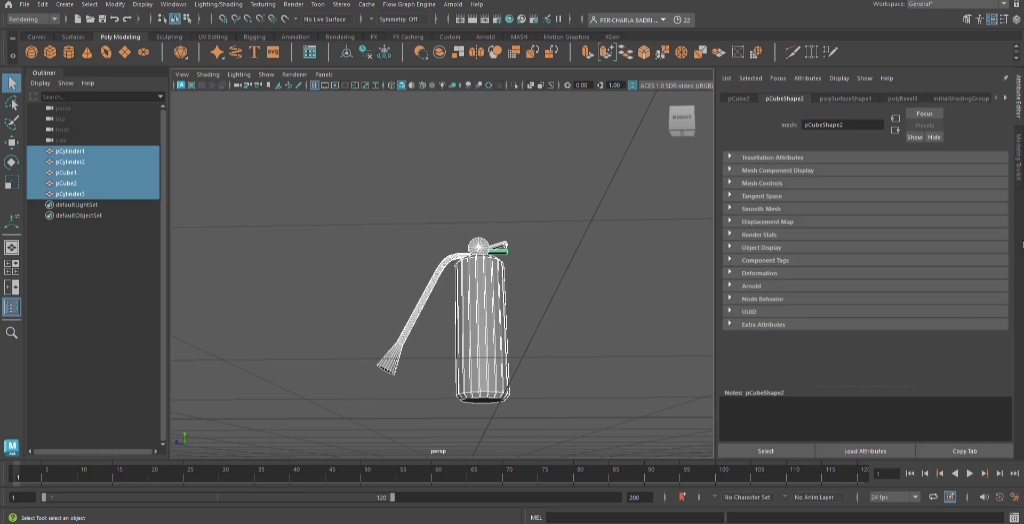
pyautogui.click(1018, 158)
pyautogui.click(901, 319)
pyautogui.click(724, 322)
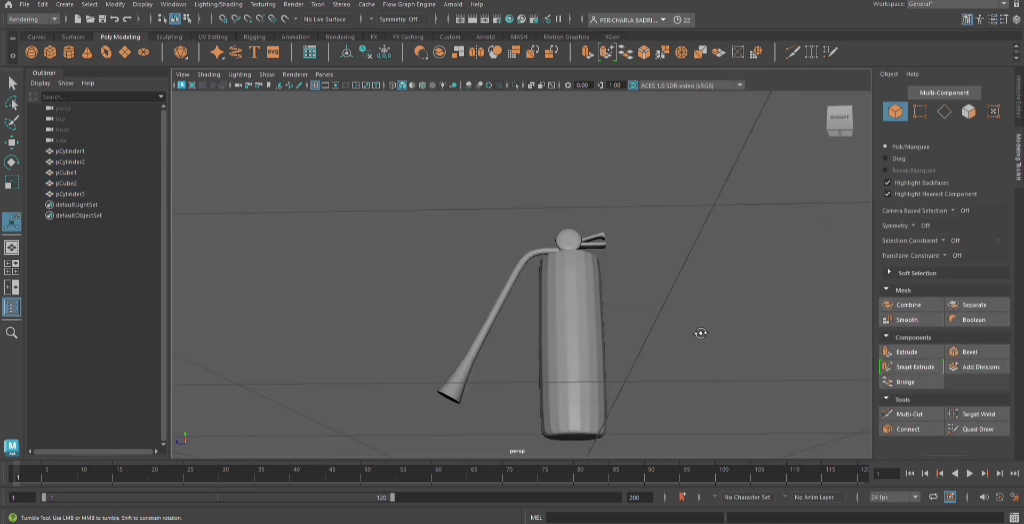
pyautogui.keyDown('alt'); pyautogui.moveTo(699, 334); pyautogui.dragTo(688, 332); pyautogui.keyUp('alt')
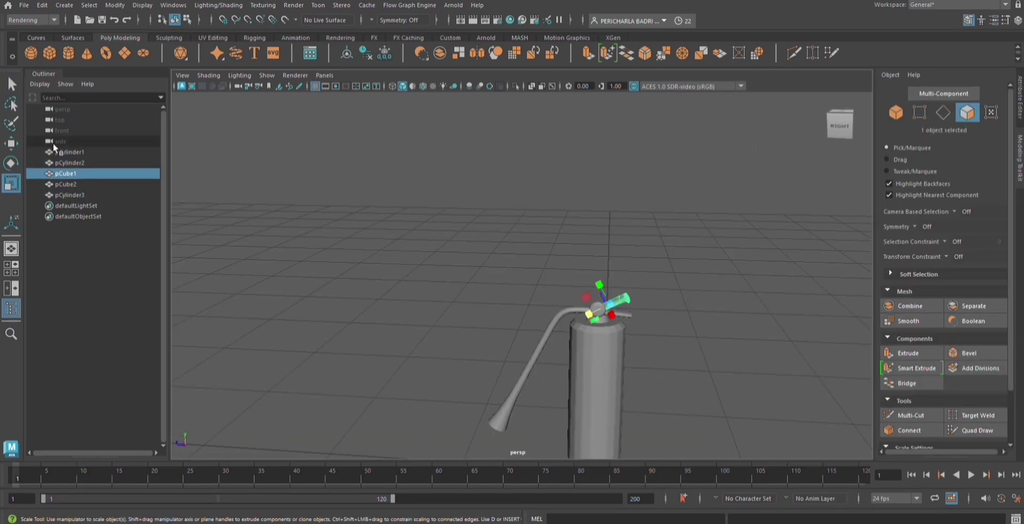
# Adjust the position of the upper handle part and rotate it slightly relative to the lower handle
pyautogui.click(12, 142)
pyautogui.moveTo(613, 274); pyautogui.dragTo(501, 328)
pyautogui.click(624, 315)
pyautogui.click(658, 288)
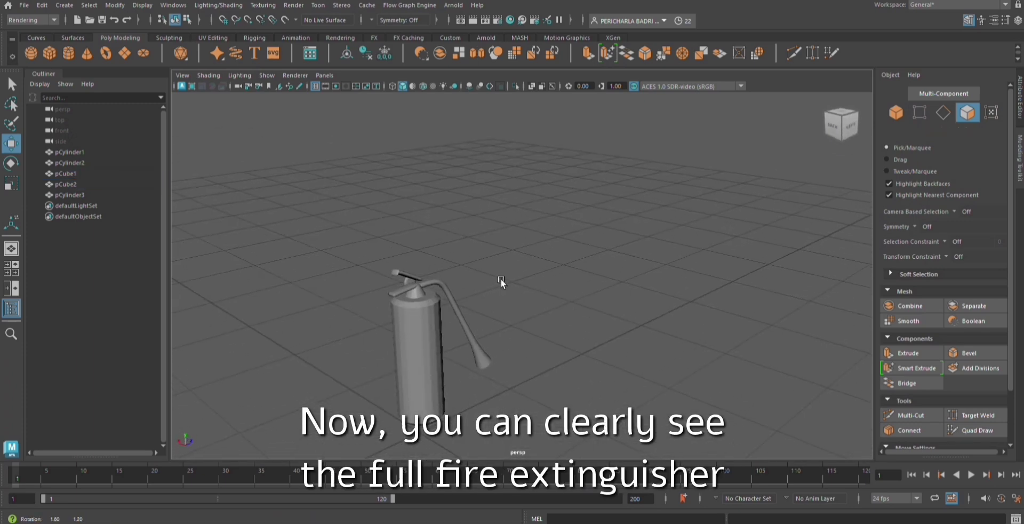
pyautogui.scroll(6, 429, 264)
pyautogui.keyDown('alt'); pyautogui.moveTo(439, 246); pyautogui.dragTo(437, 247); pyautogui.keyUp('alt')
pyautogui.click(279, 269)
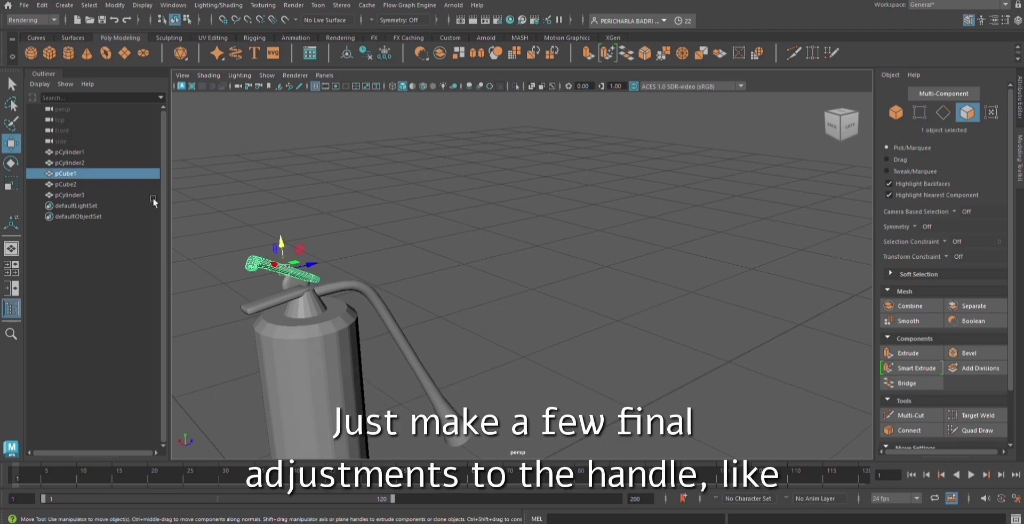
pyautogui.click(12, 163)
pyautogui.moveTo(273, 243); pyautogui.dragTo(387, 255)
pyautogui.click(386, 251)
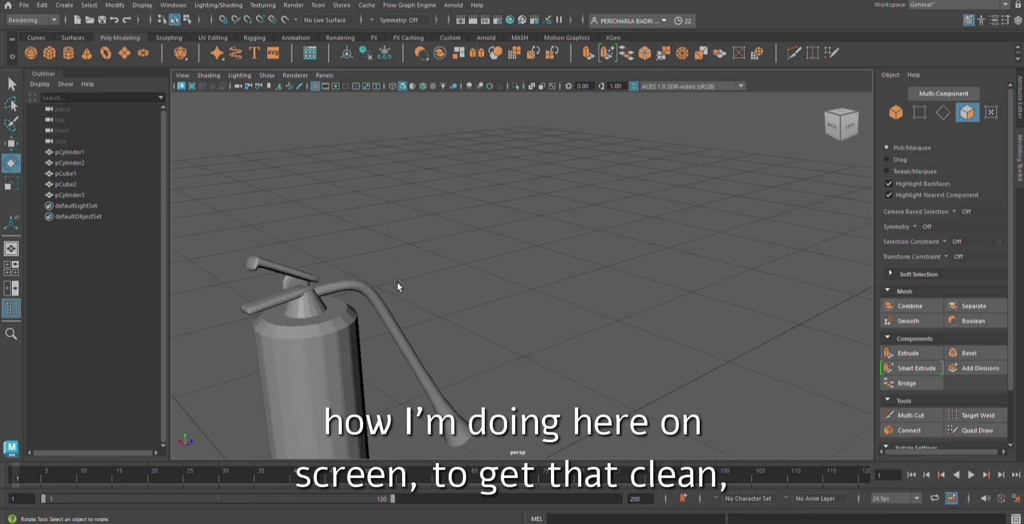
pyautogui.click(281, 272)
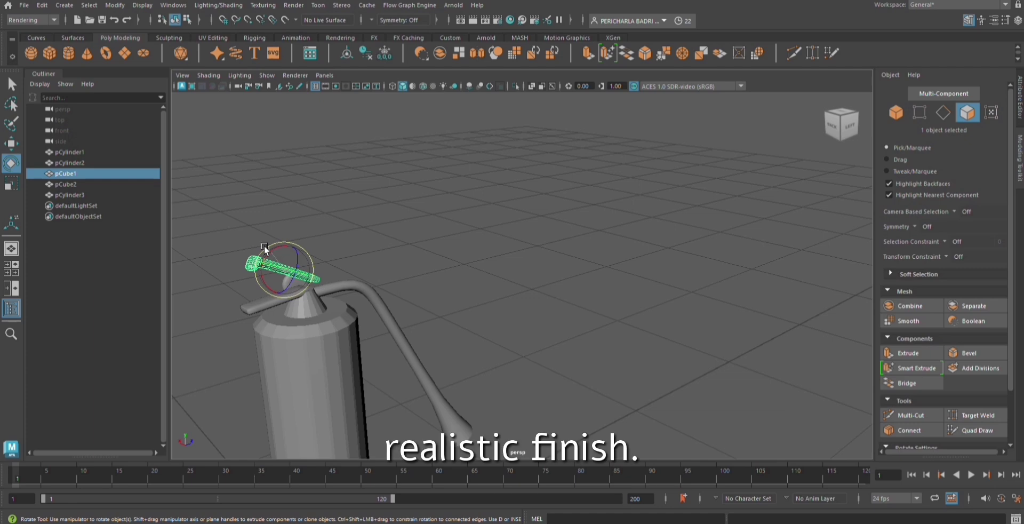
pyautogui.moveTo(264, 245); pyautogui.dragTo(277, 237)
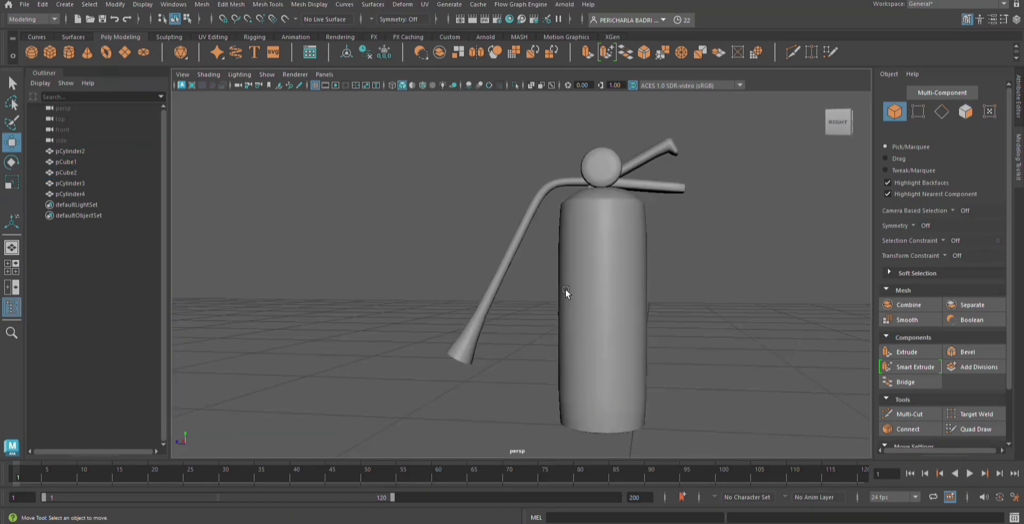
# Assign a new Lambert material to the extinguisher body and set its color to red
pyautogui.click(567, 290)
pyautogui.moveTo(754, 221); pyautogui.dragTo(833, 521, button='right')
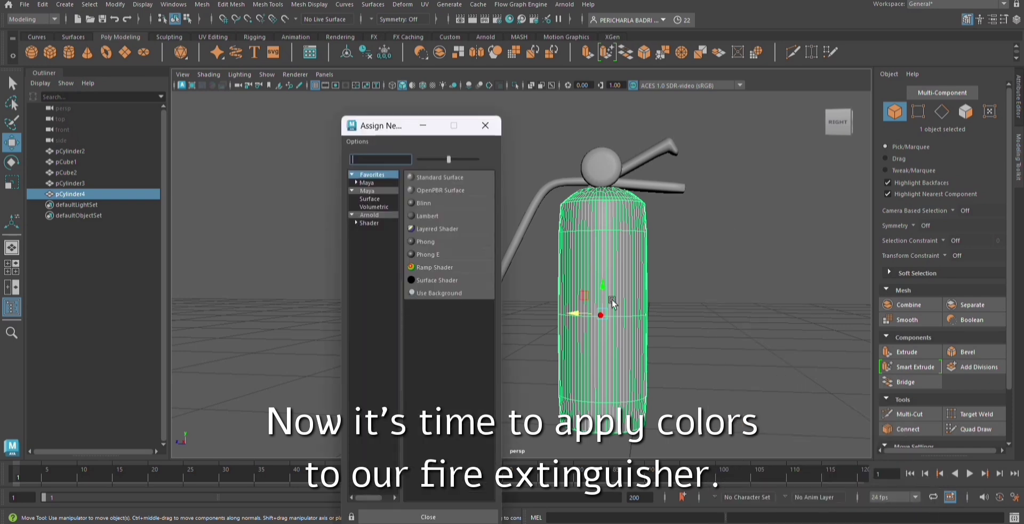
pyautogui.click(434, 215)
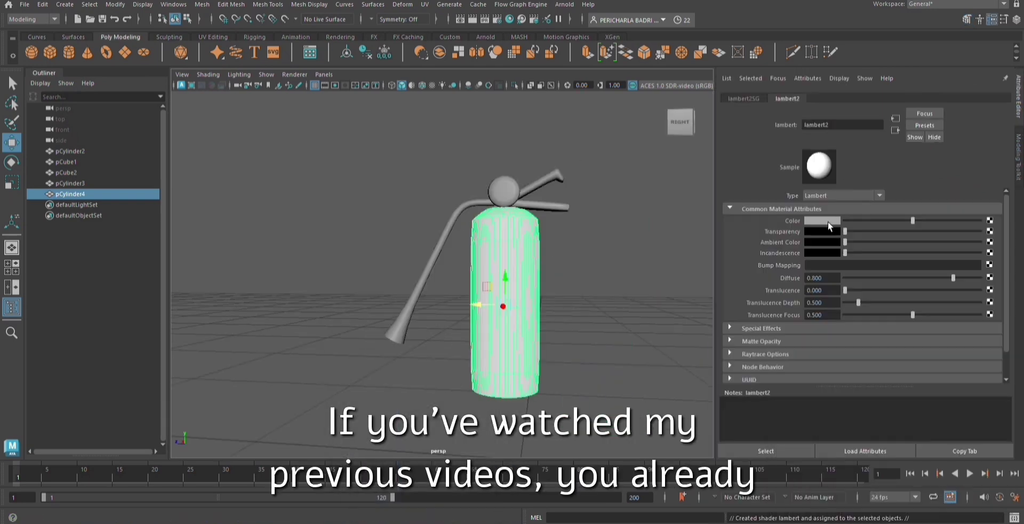
pyautogui.click(828, 222)
pyautogui.click(787, 196)
pyautogui.click(602, 288)
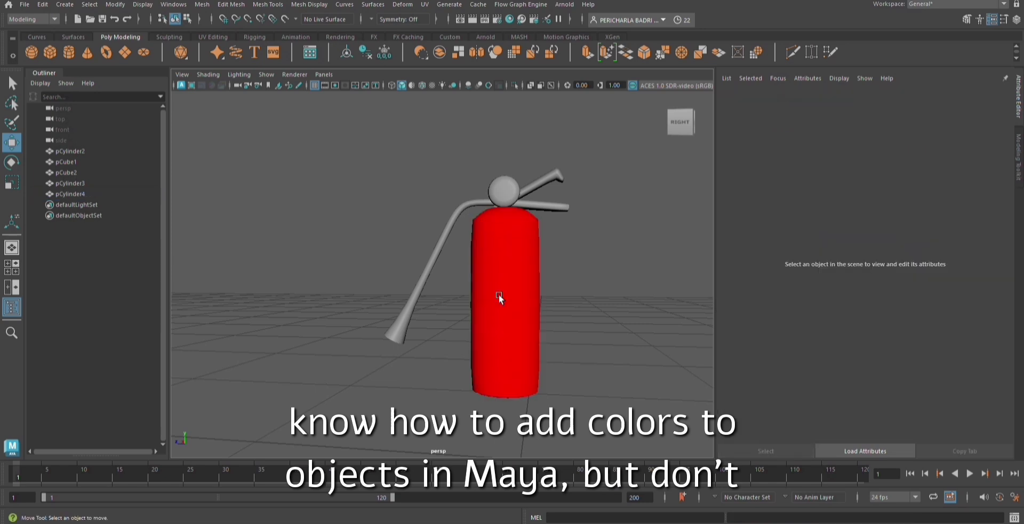
# Darken the body's red Lambert color by lowering its HSV value to about 0.187
pyautogui.click(500, 296)
pyautogui.click(556, 303)
pyautogui.click(512, 288)
pyautogui.click(1005, 98)
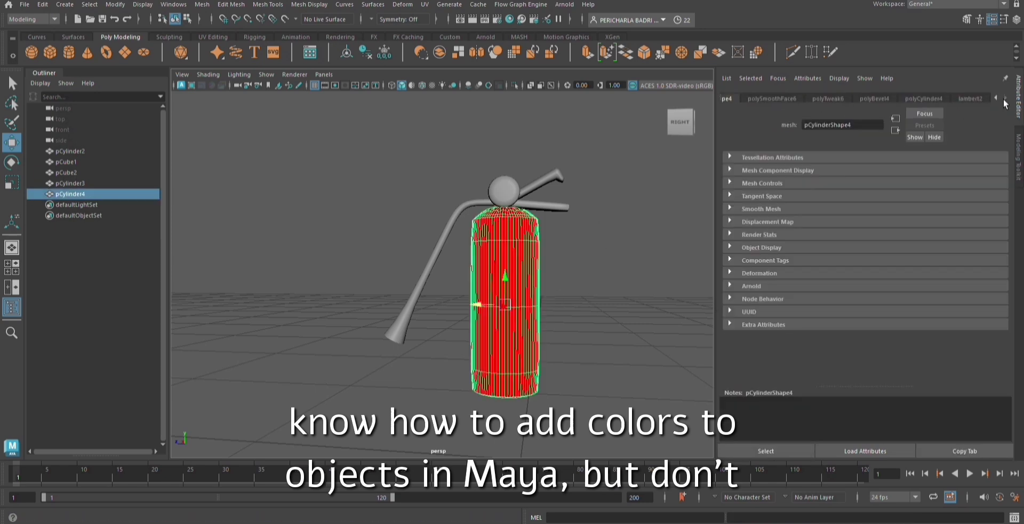
pyautogui.click(975, 99)
pyautogui.click(830, 222)
pyautogui.moveTo(837, 279); pyautogui.dragTo(818, 288)
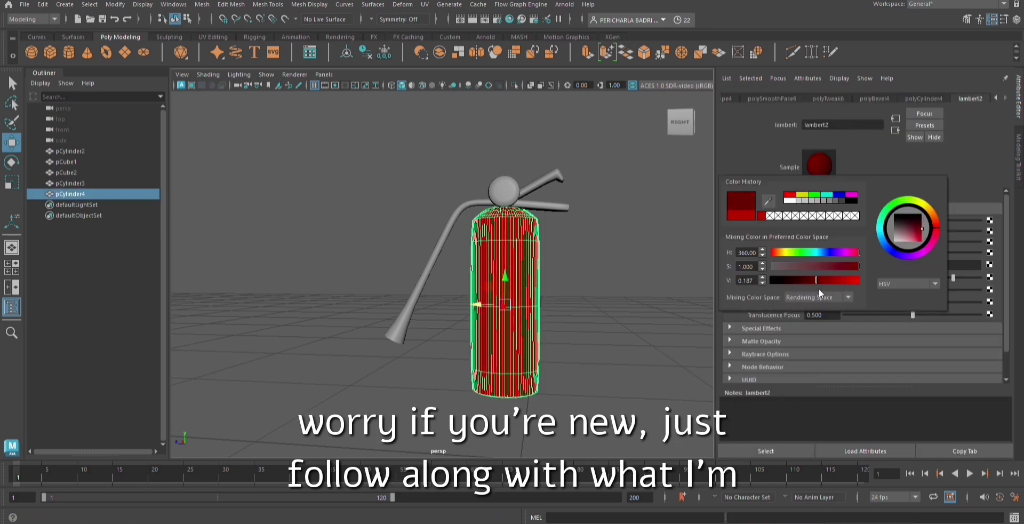
pyautogui.click(596, 238)
# Assign a new Lambert material to both handle parts and the hose, and set its color to dark gray
pyautogui.click(548, 180)
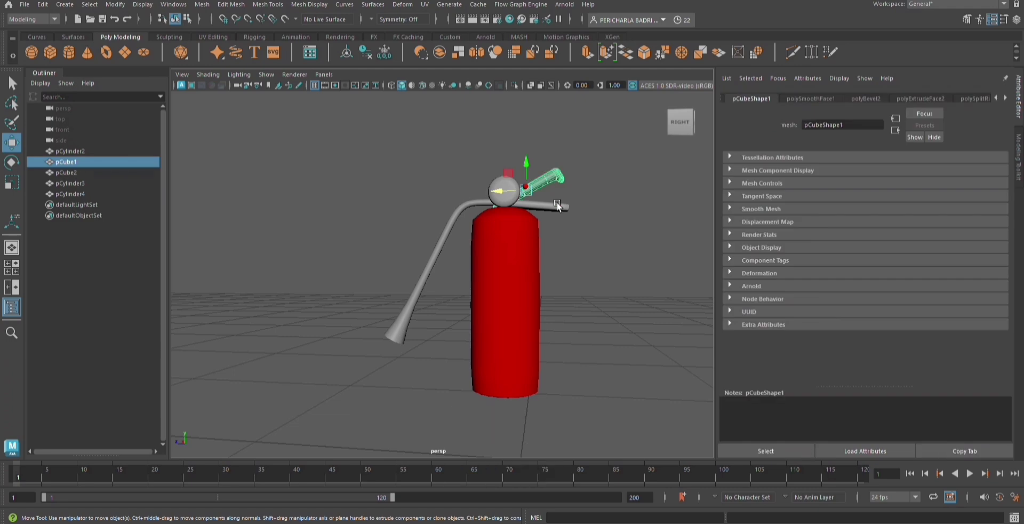
pyautogui.keyDown('shift'); pyautogui.click(557, 206); pyautogui.keyUp('shift')
pyautogui.keyDown('shift'); pyautogui.click(497, 201); pyautogui.keyUp('shift')
pyautogui.moveTo(609, 195); pyautogui.dragTo(659, 412, button='right')
pyautogui.moveTo(593, 210); pyautogui.dragTo(613, 484, button='right')
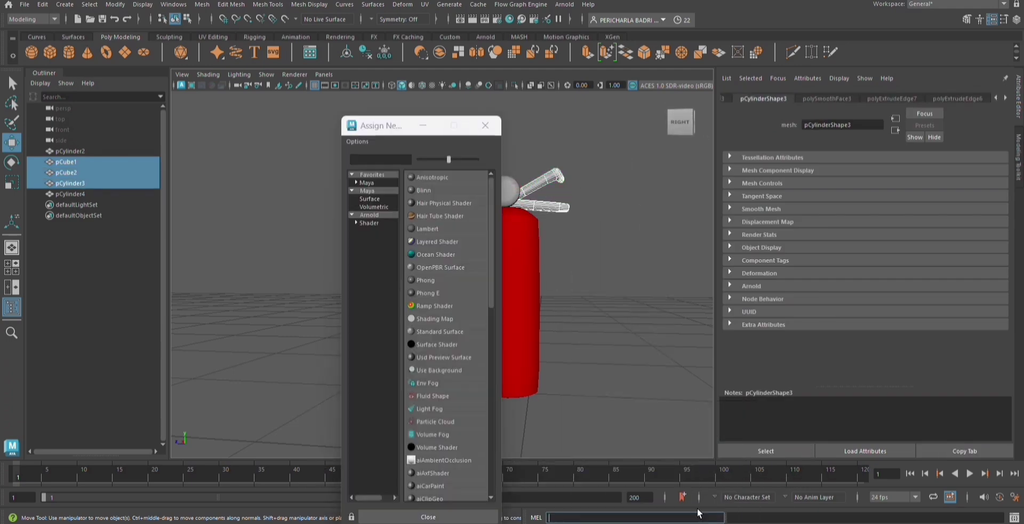
pyautogui.click(437, 229)
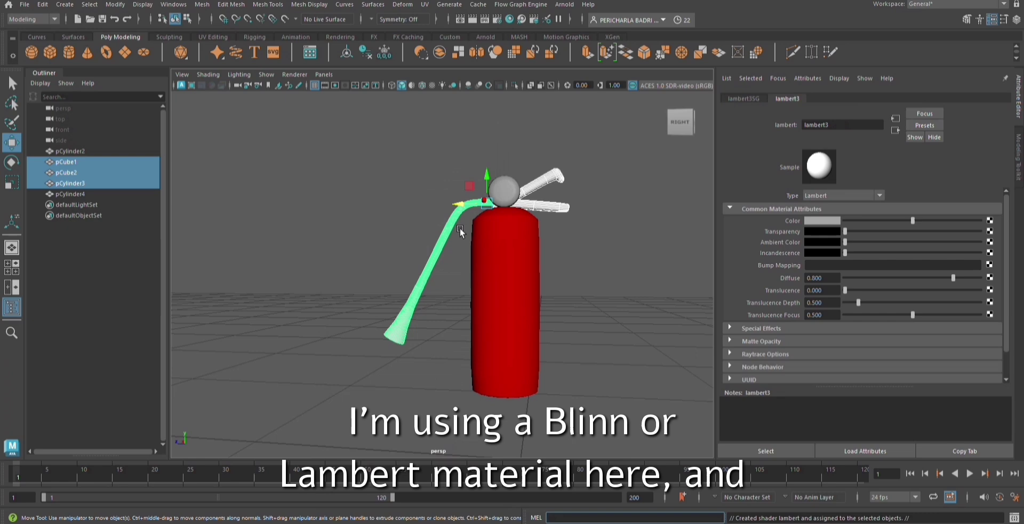
pyautogui.click(810, 224)
pyautogui.click(646, 260)
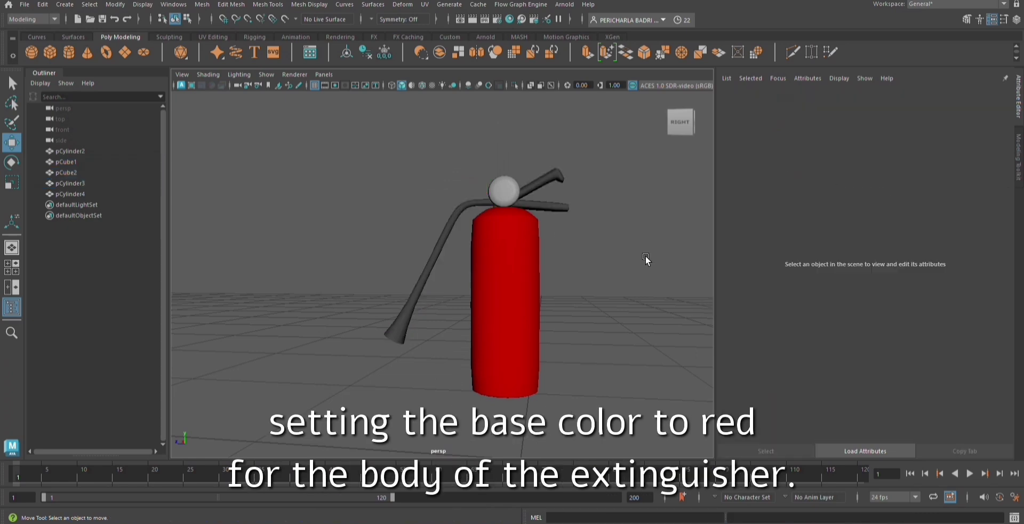
# Assign a new Lambert material to the round pressure gauge and set its color to white
pyautogui.click(510, 191)
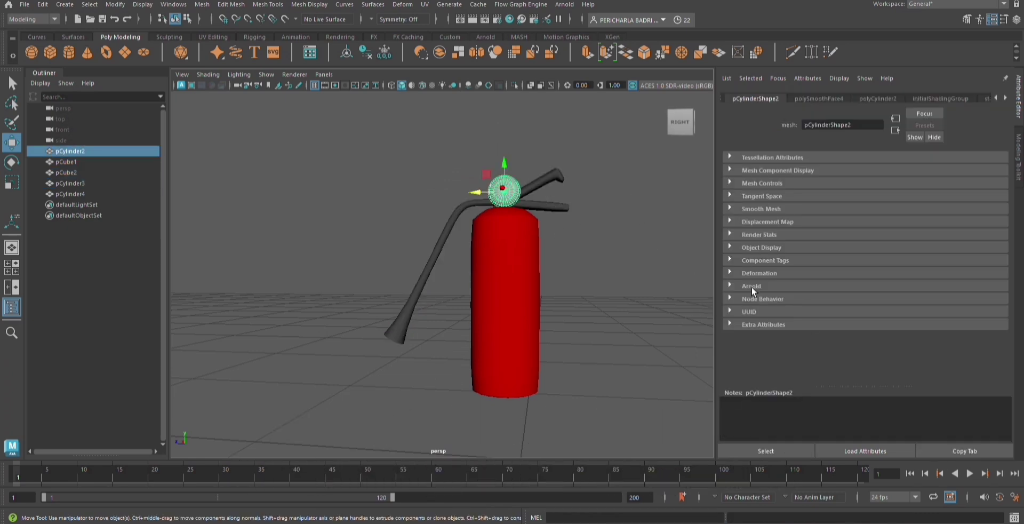
pyautogui.moveTo(610, 221); pyautogui.dragTo(655, 497, button='right')
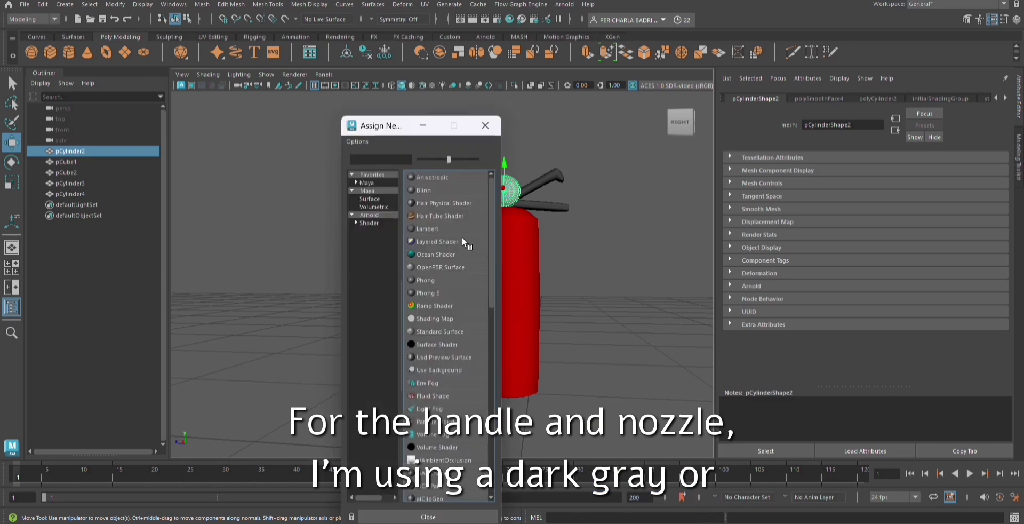
pyautogui.click(463, 238)
pyautogui.click(797, 229)
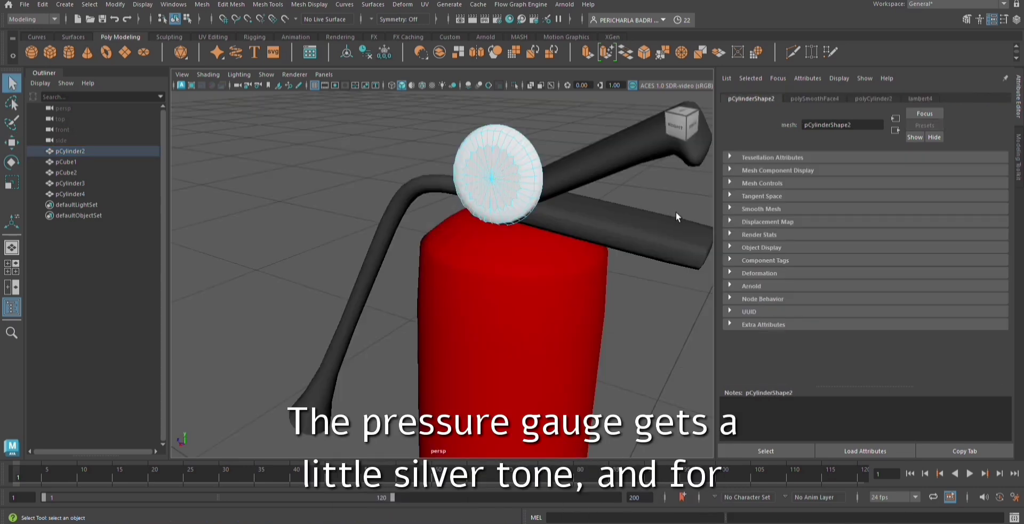
# Assign another new Lambert material to the selected center faces of the gauge and tint it a muted grayish pink
pyautogui.moveTo(676, 212); pyautogui.dragTo(785, 469, button='right')
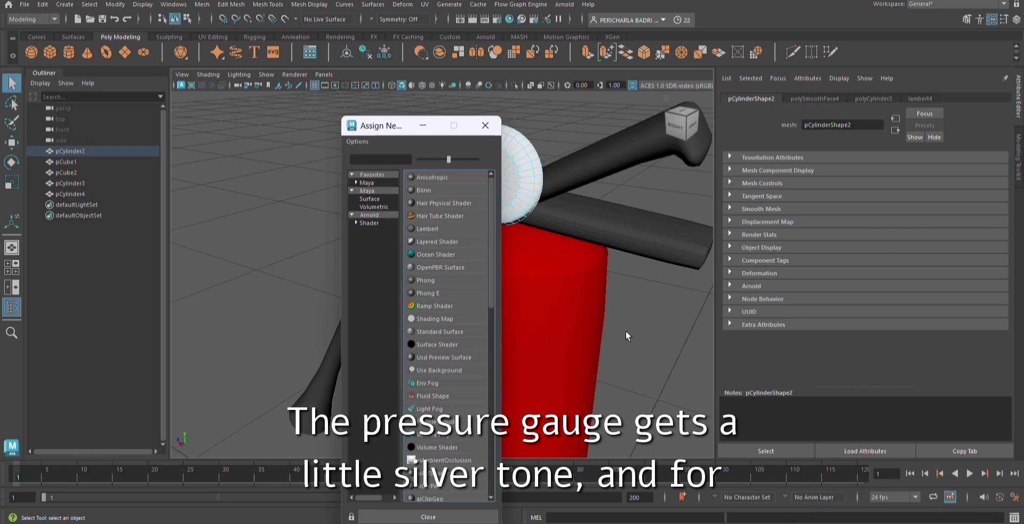
pyautogui.click(427, 229)
pyautogui.click(800, 231)
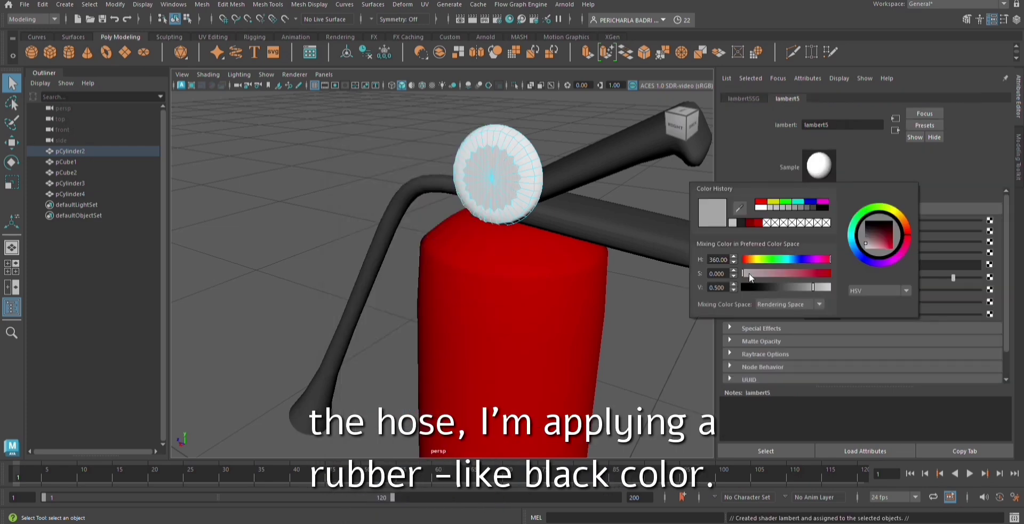
pyautogui.moveTo(748, 273); pyautogui.dragTo(780, 292)
pyautogui.click(648, 361)
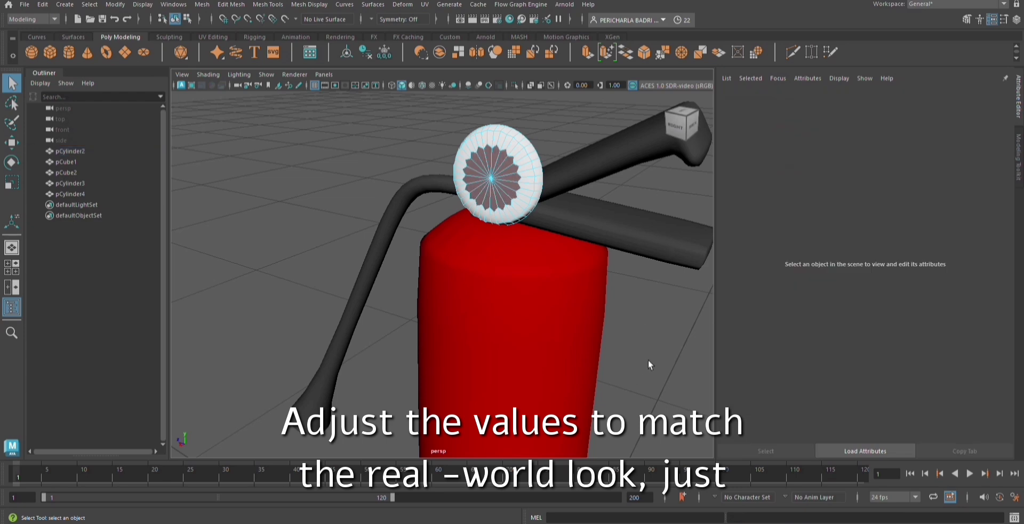
# Return the pressure gauge from component selection to object mode and clear the selection
pyautogui.keyDown('alt'); pyautogui.moveTo(648, 359); pyautogui.dragTo(664, 341); pyautogui.keyUp('alt')
pyautogui.scroll(-4, 664, 342)
pyautogui.scroll(2, 596, 270)
pyautogui.scroll(-2, 596, 271)
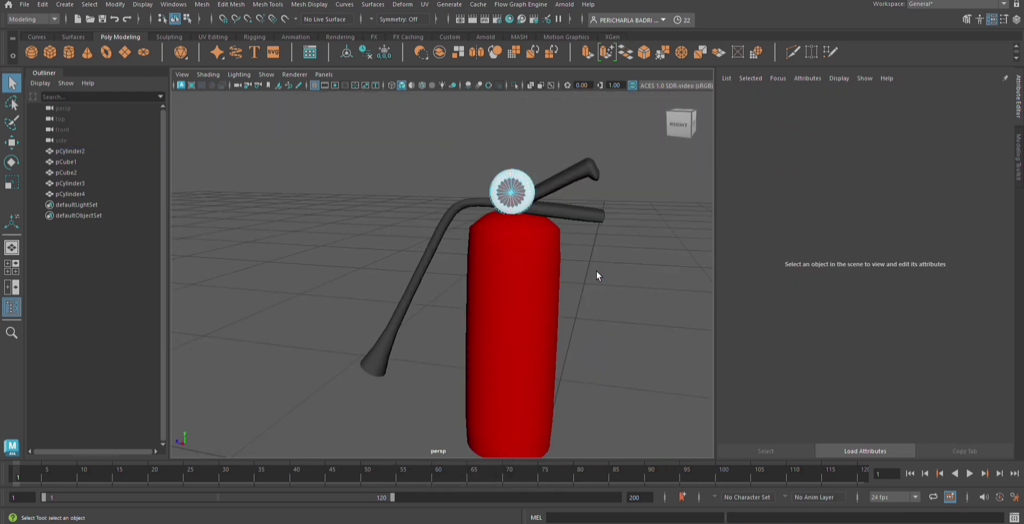
pyautogui.scroll(-4, 596, 270)
pyautogui.moveTo(481, 230); pyautogui.dragTo(525, 205, button='right')
pyautogui.click(608, 190)
# Change the type of the extinguisher body's red material from Lambert to Phong
pyautogui.click(488, 283)
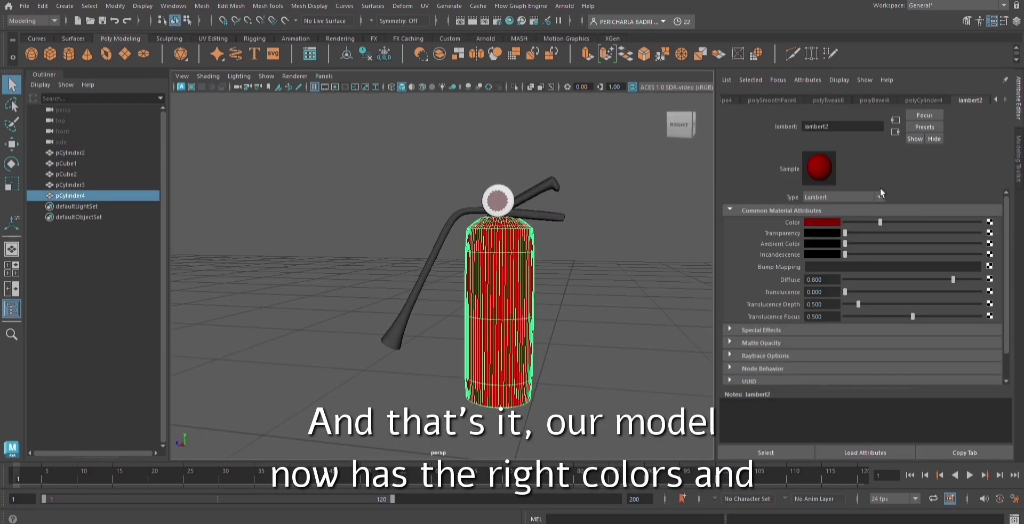
pyautogui.click(878, 196)
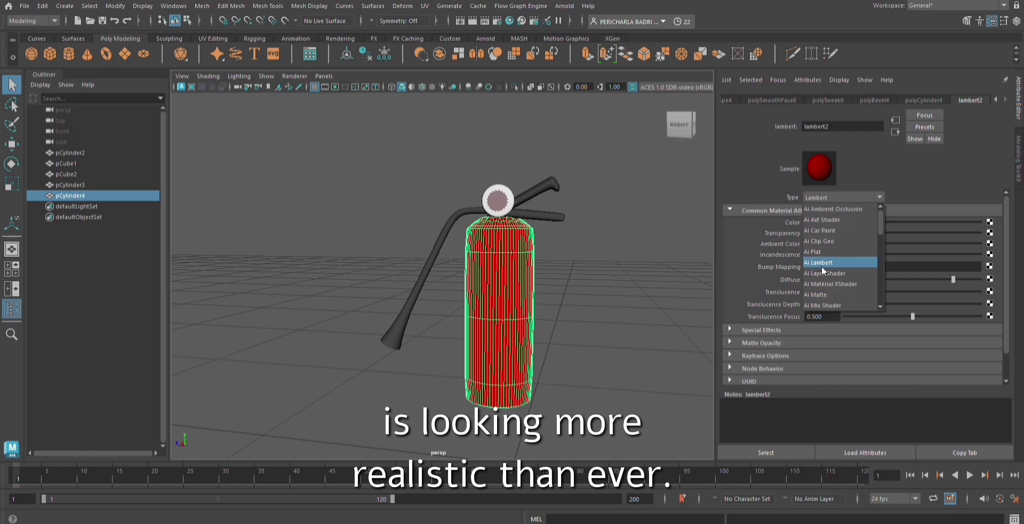
pyautogui.scroll(-3, 820, 273)
pyautogui.click(821, 278)
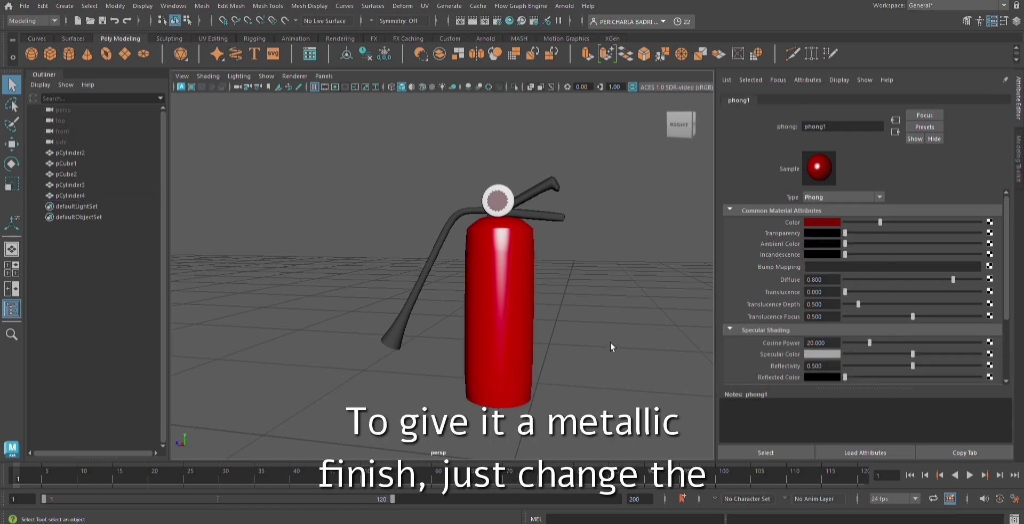
pyautogui.click(613, 339)
# Select the upper handle part of the extinguisher
pyautogui.keyDown('alt'); pyautogui.moveTo(626, 326); pyautogui.dragTo(540, 172); pyautogui.keyUp('alt')
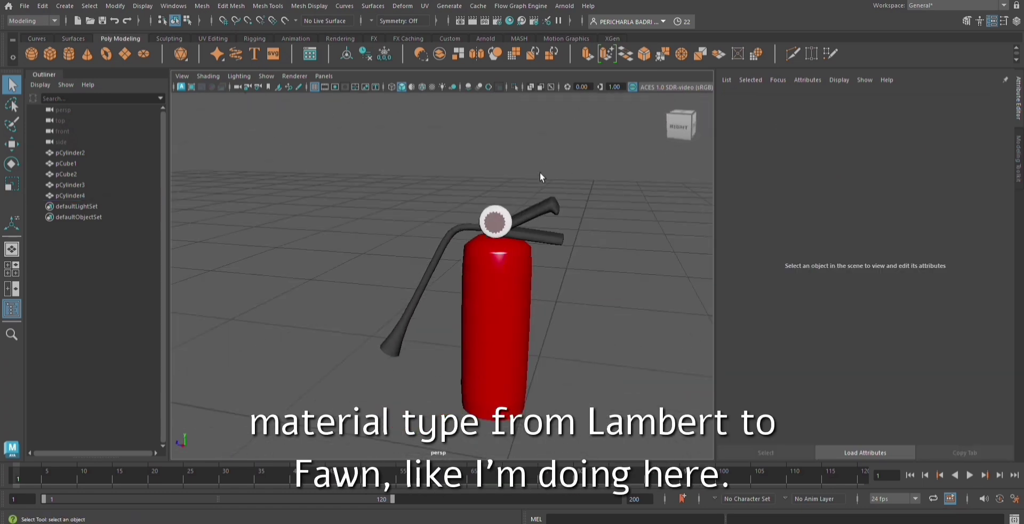
pyautogui.click(540, 211)
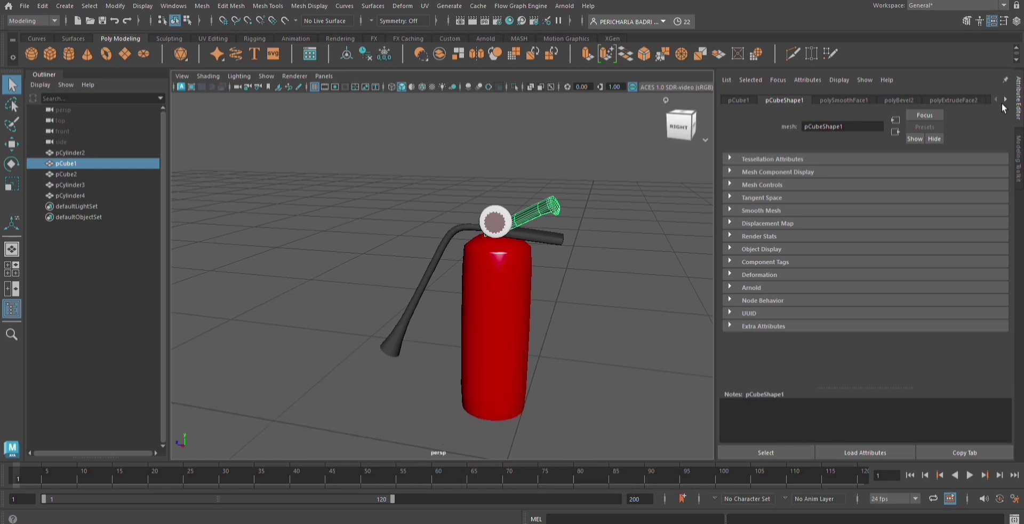